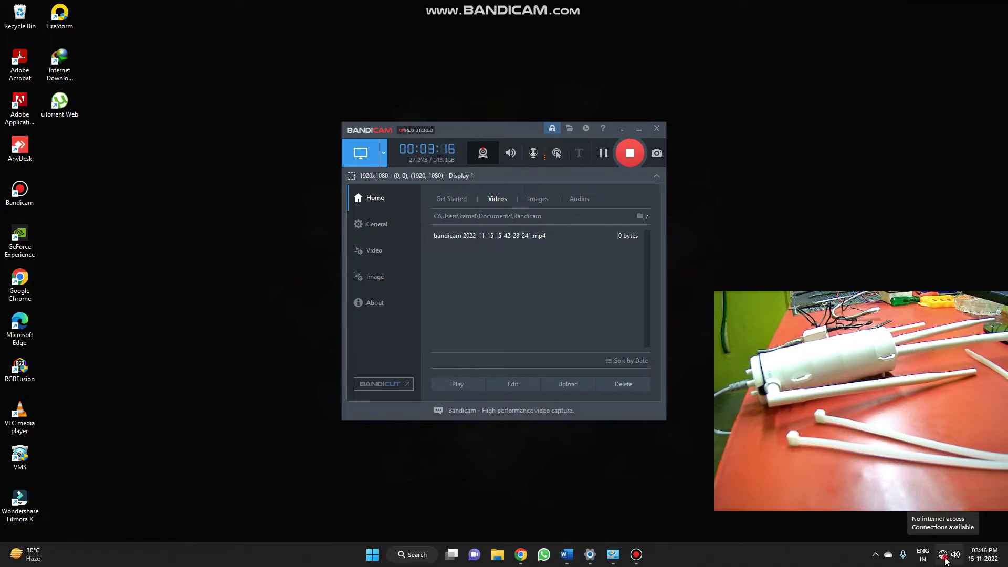
- Bring Chrome back and enter the admin address 192.168.10.1 in the address bar
click(944, 559)
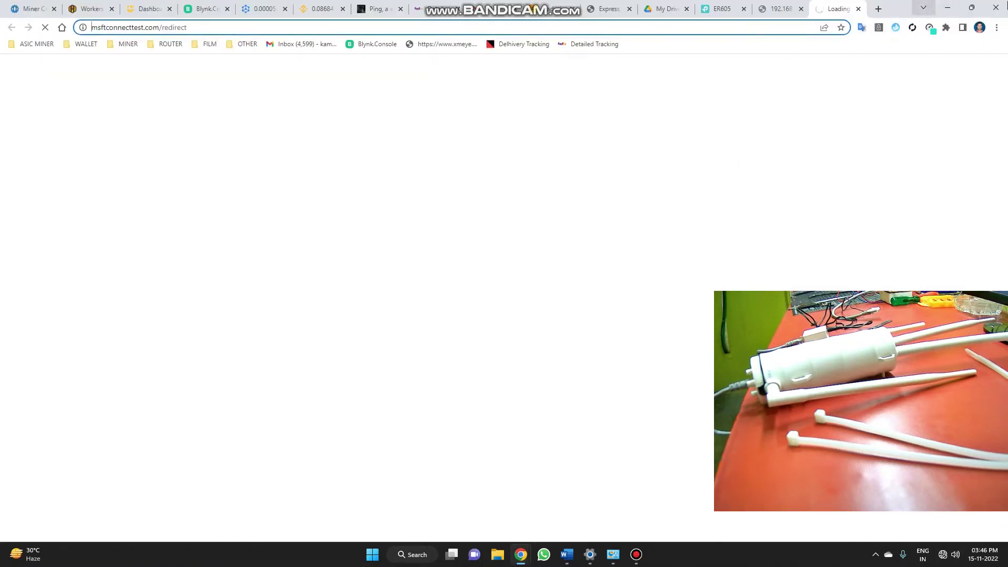
click(944, 7)
click(521, 554)
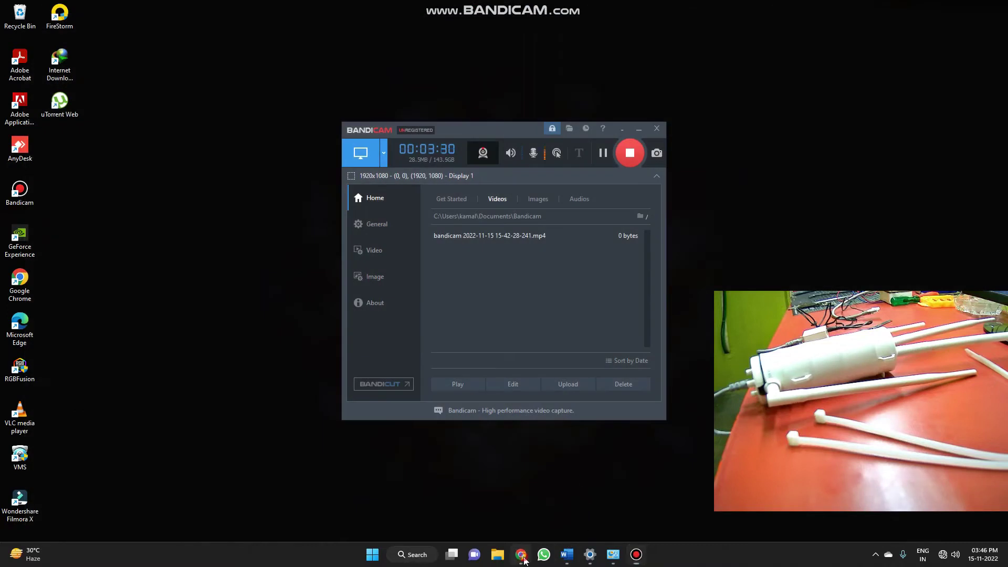
click(200, 26)
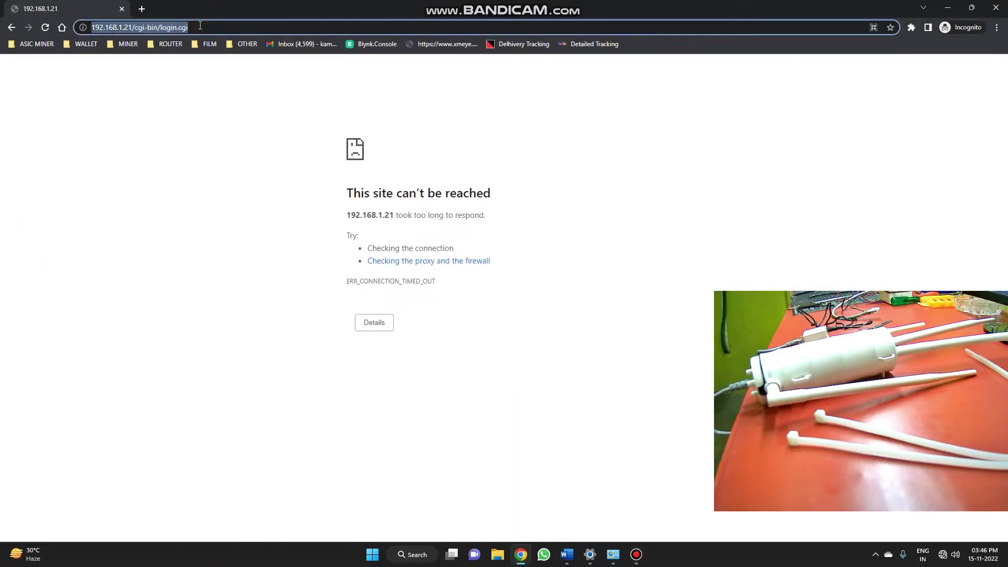
text(192)
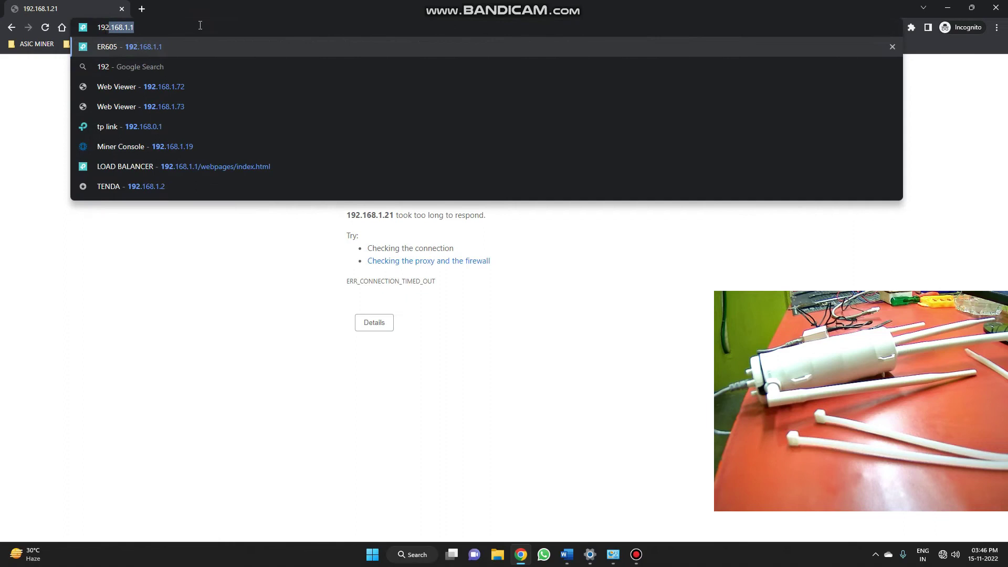
text(.168.)
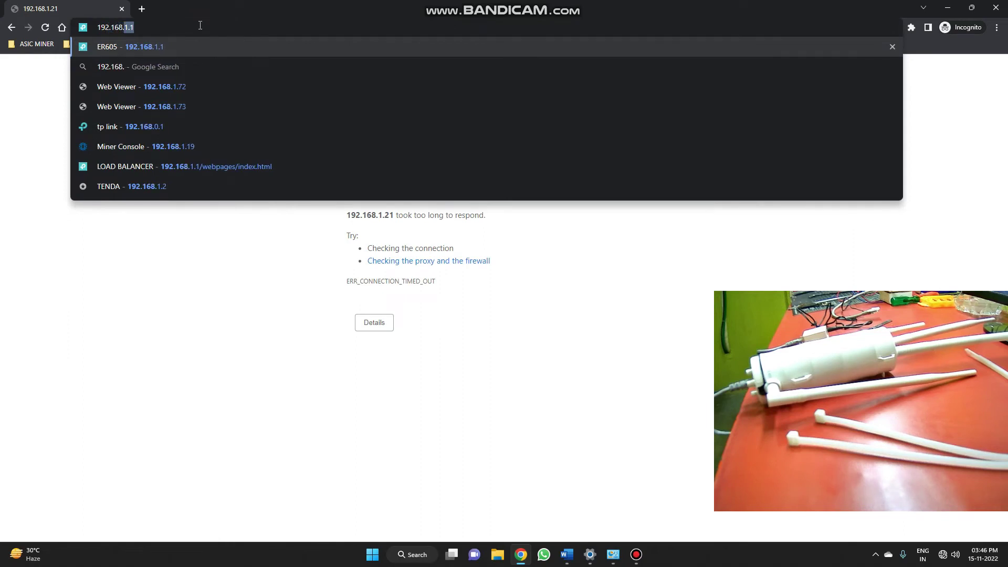
text(10.1)
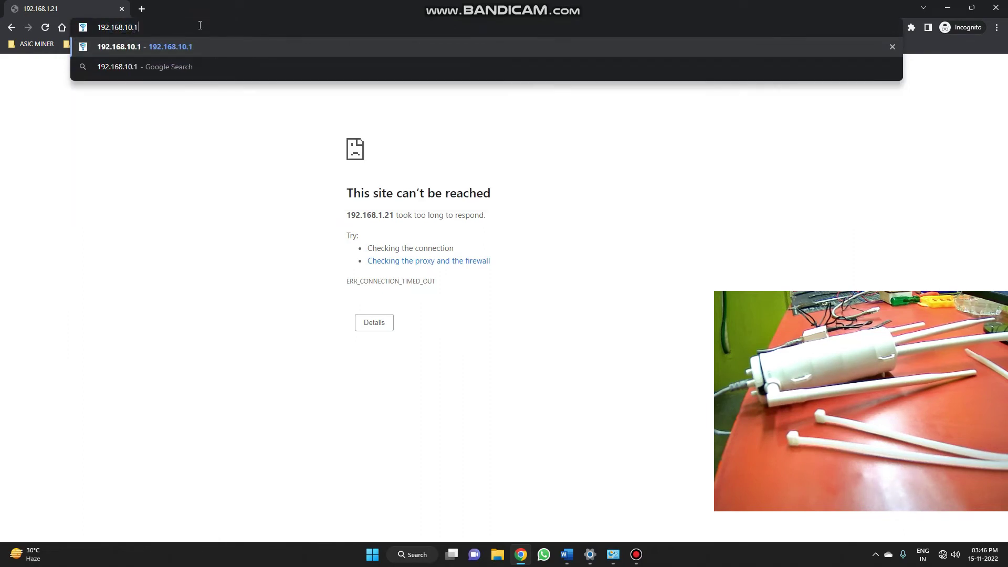
- Load the admin page, keeping English as the language and UTC+05:30 as the time zone
key(Return)
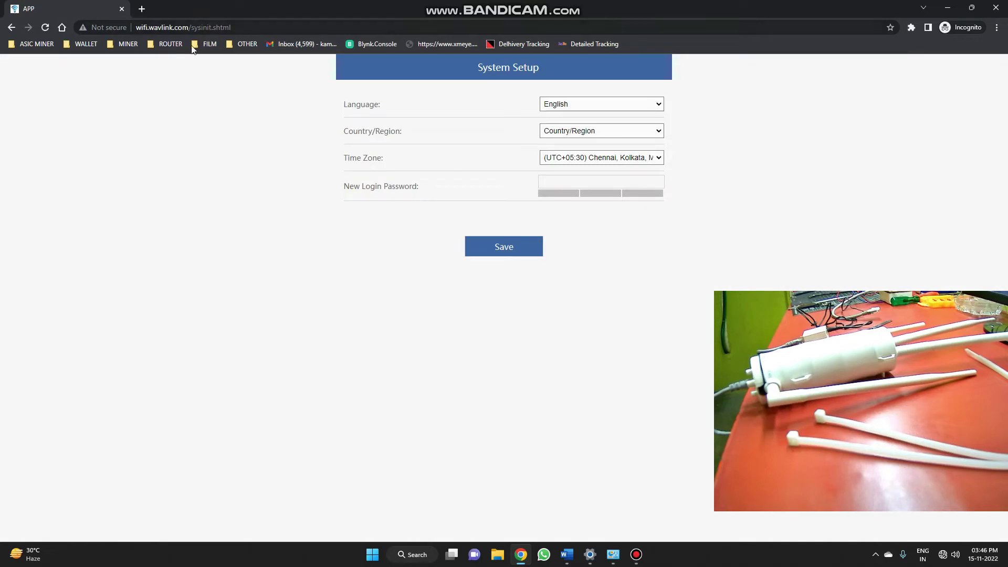
click(569, 103)
click(569, 104)
click(570, 132)
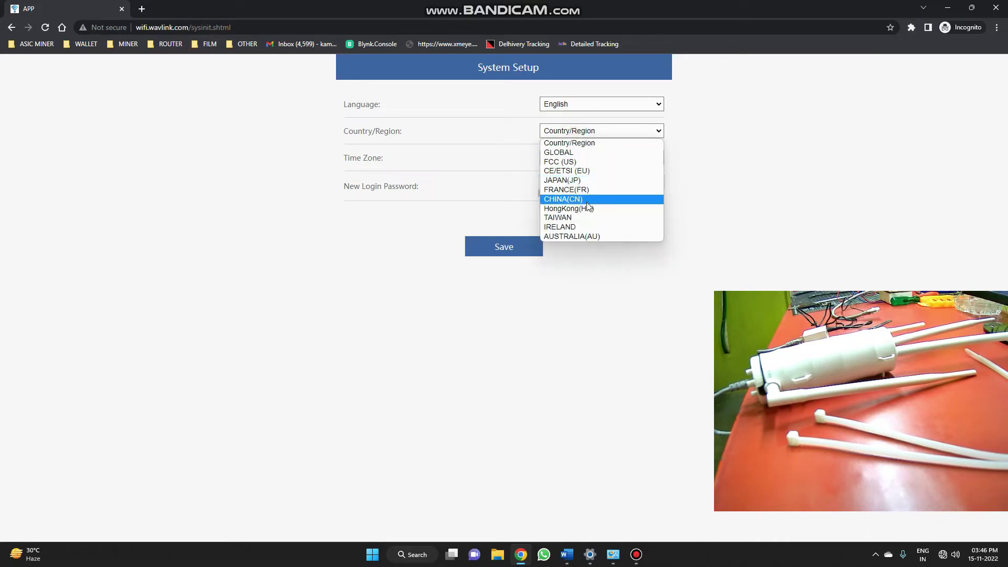
click(581, 145)
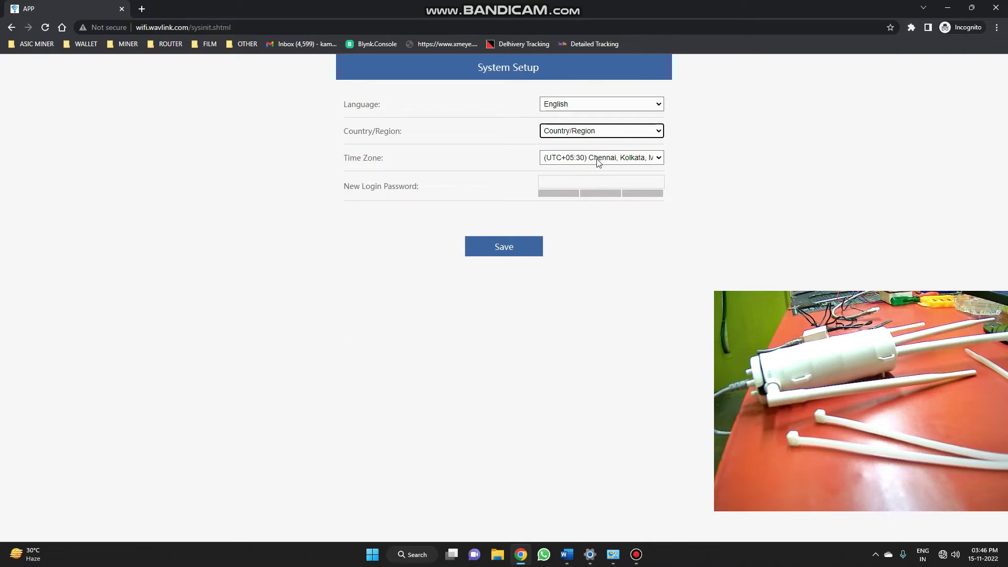
click(612, 159)
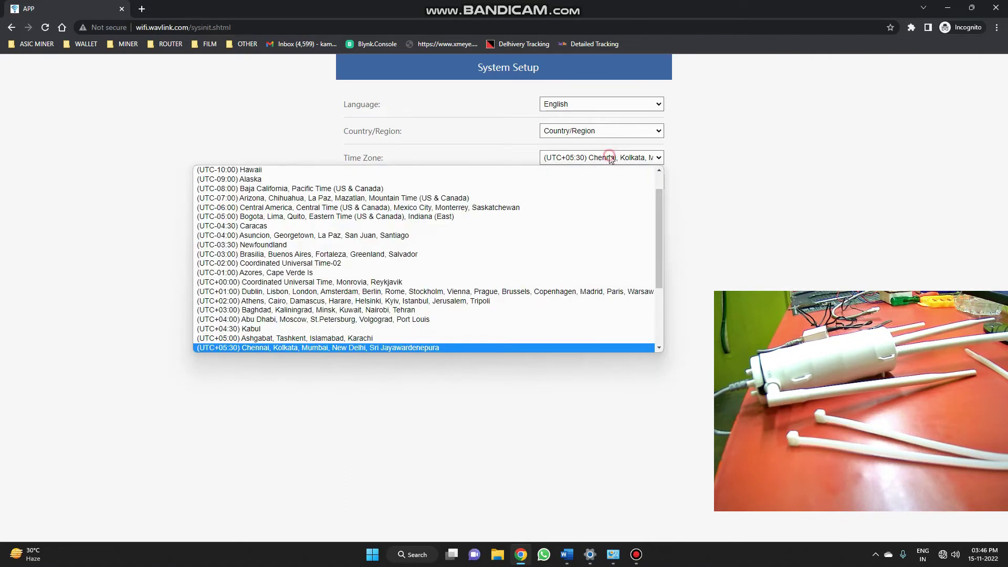
click(611, 159)
- Set Country/Region to GLOBAL and save the System Setup
click(601, 182)
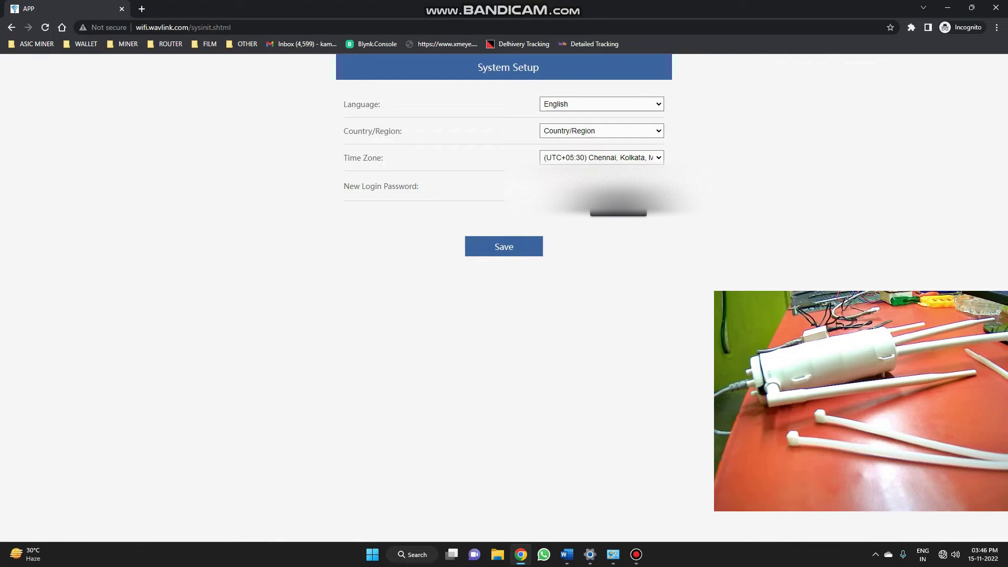
click(501, 252)
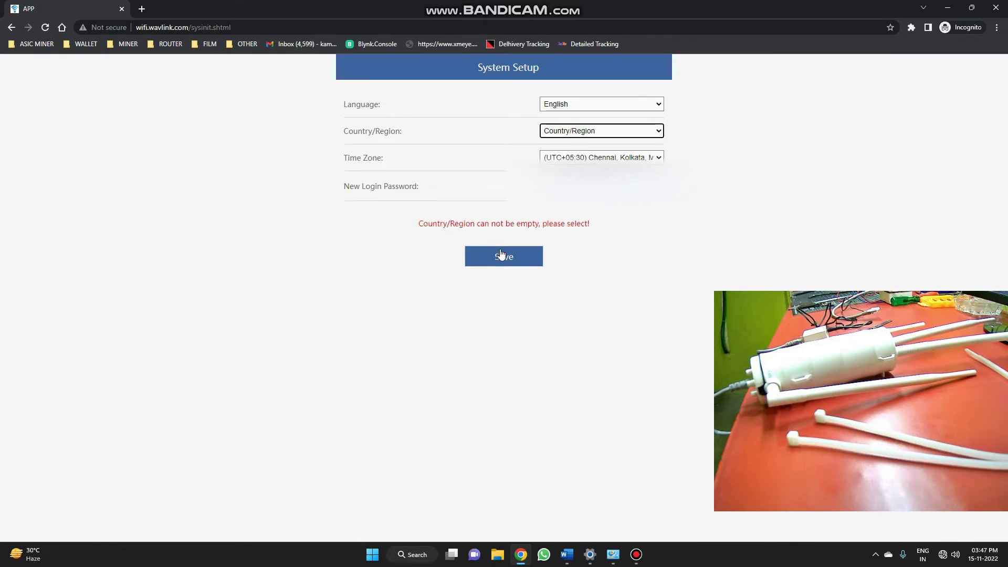
click(597, 132)
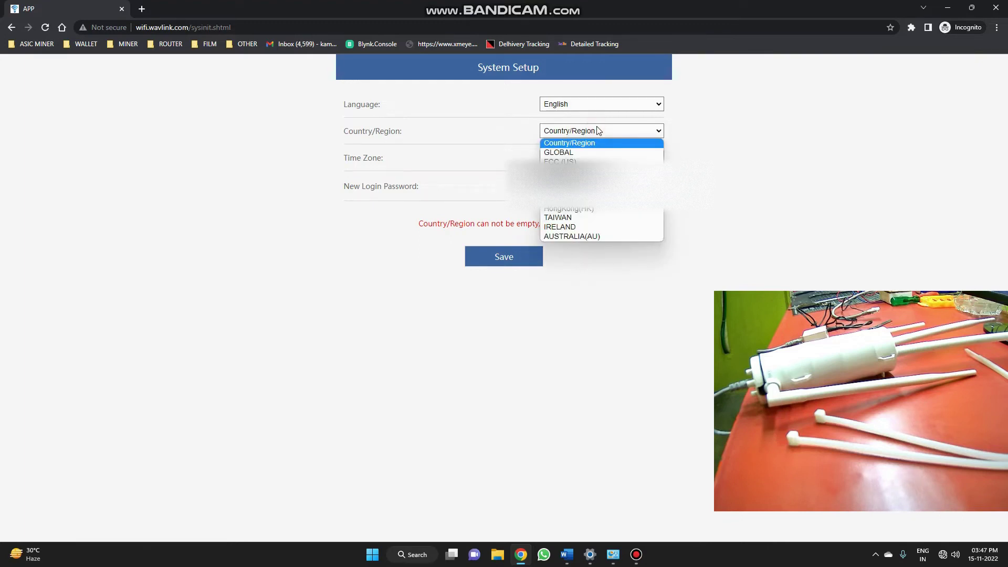
click(588, 153)
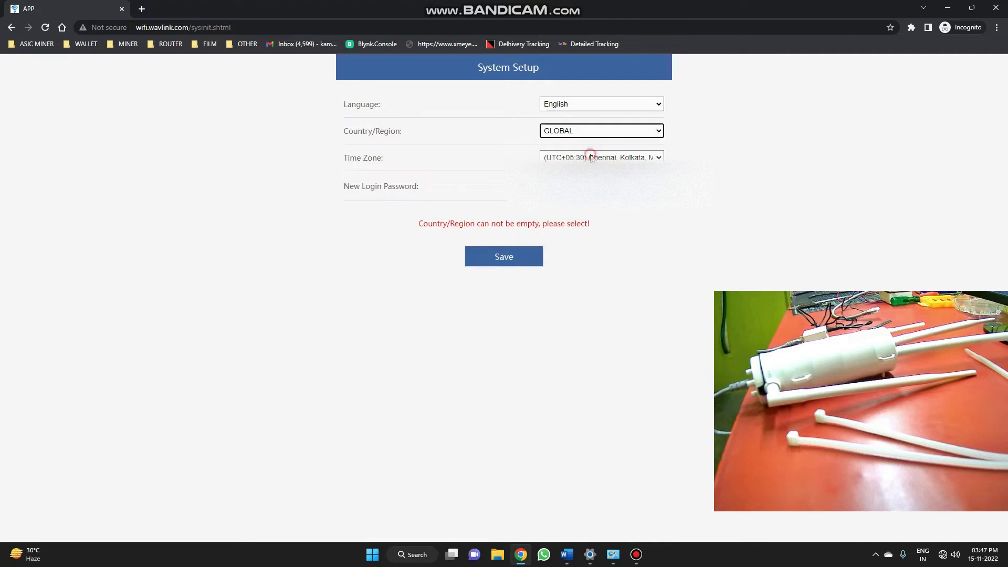
click(507, 262)
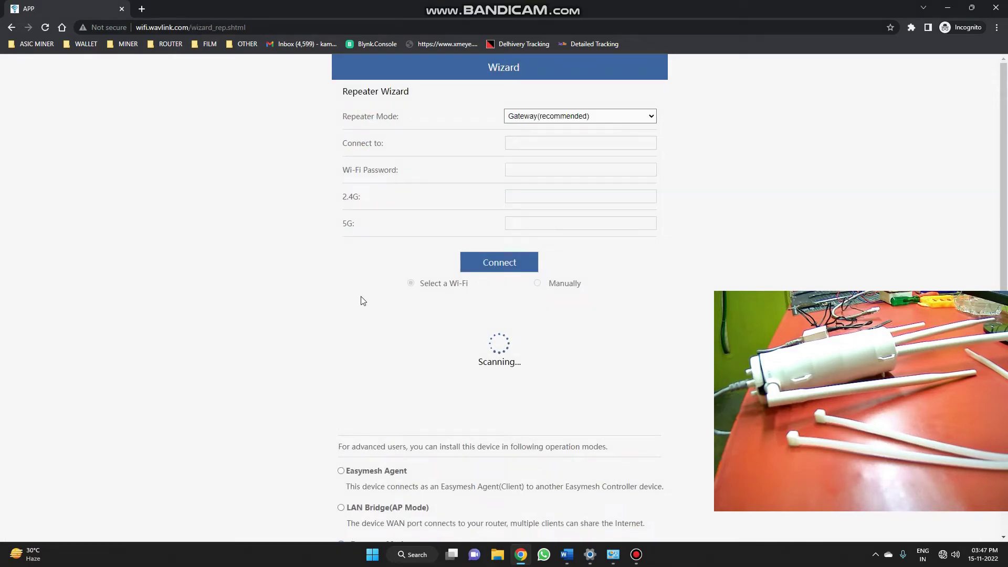
- On the Repeater Wizard page, choose the LAN Bridge (AP Mode) operating mode
scroll(356, 294, down, 2)
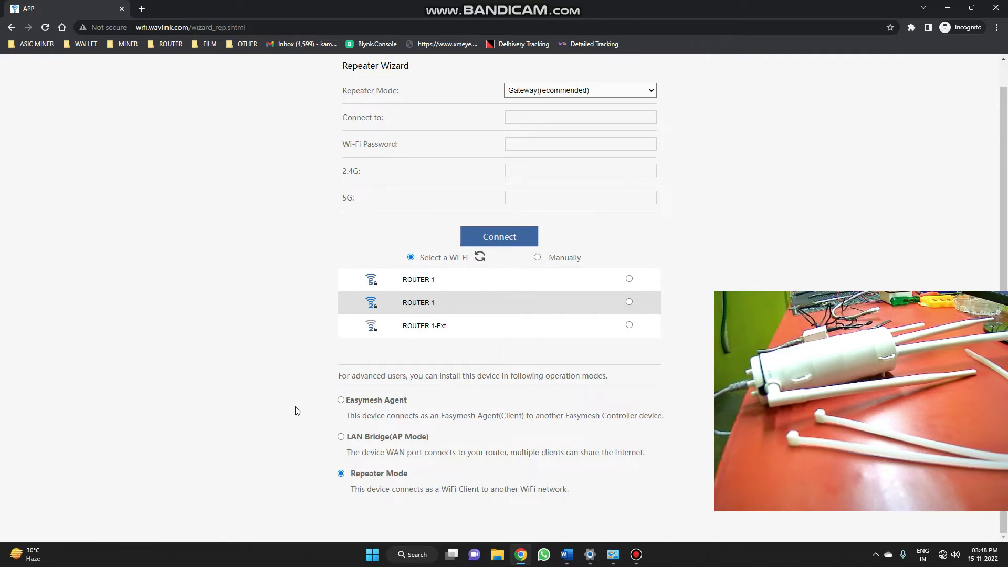
click(341, 437)
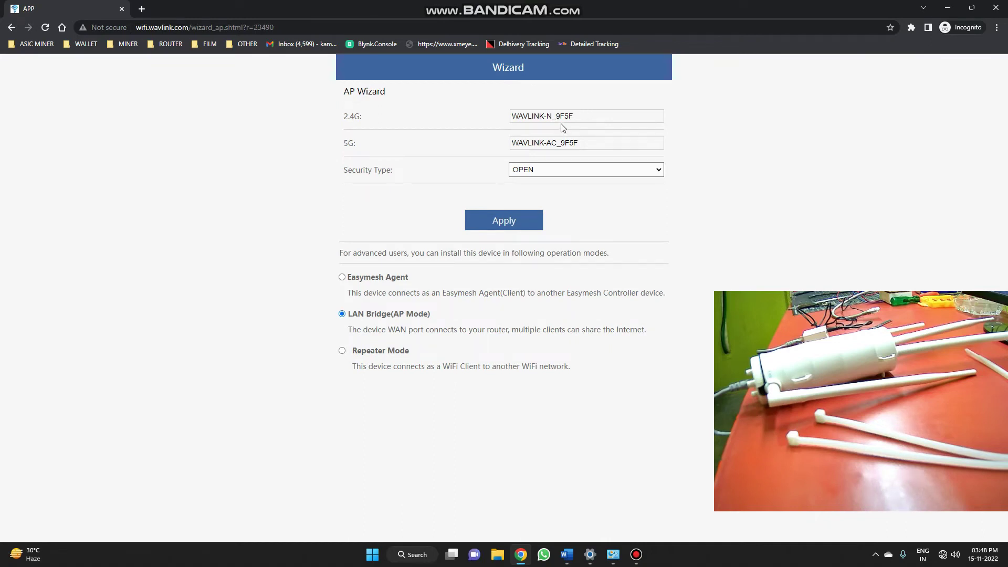
- Leave the AP security type as OPEN after briefly trying WPA2/WPA3 Mix, then apply the settings
click(550, 169)
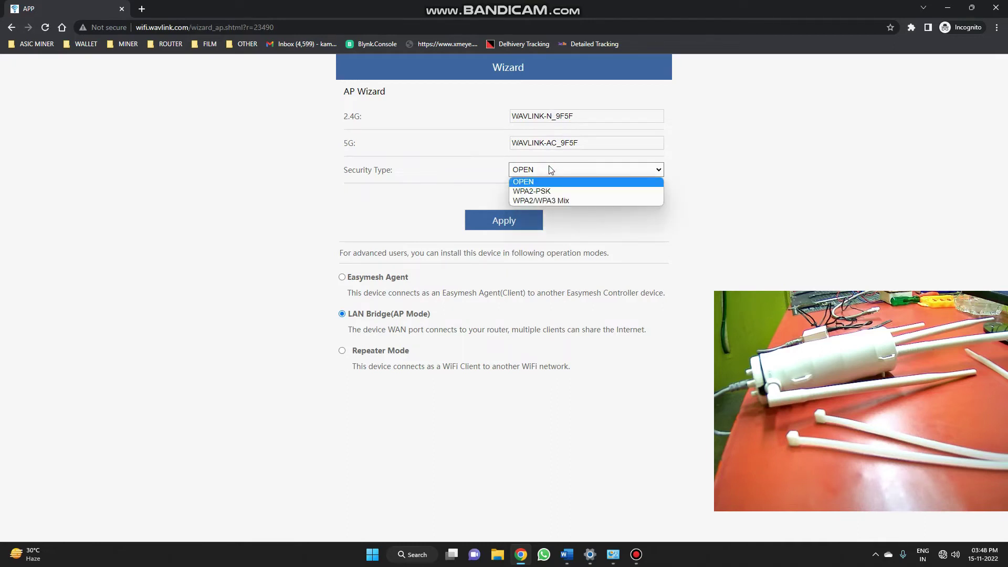
click(550, 170)
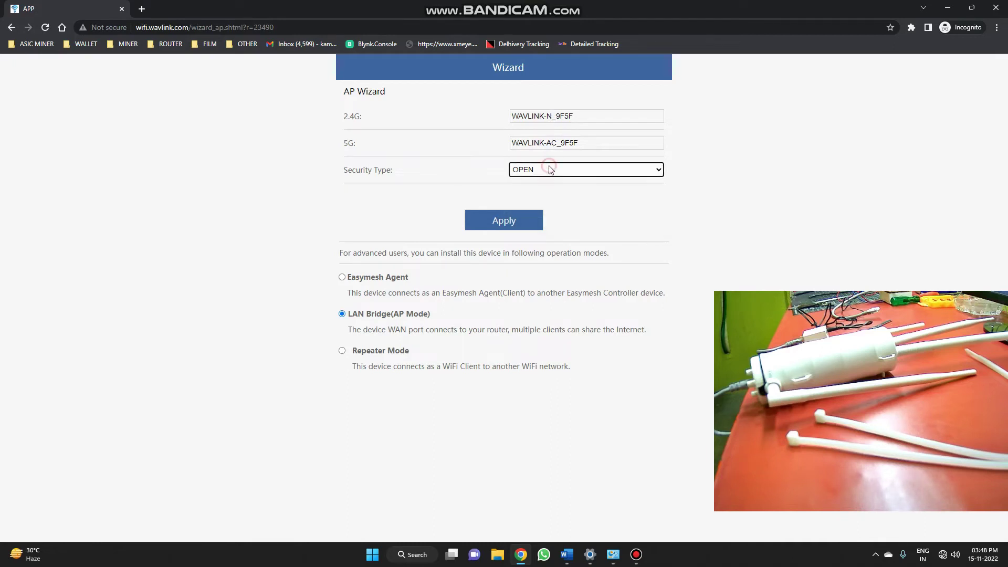
click(523, 171)
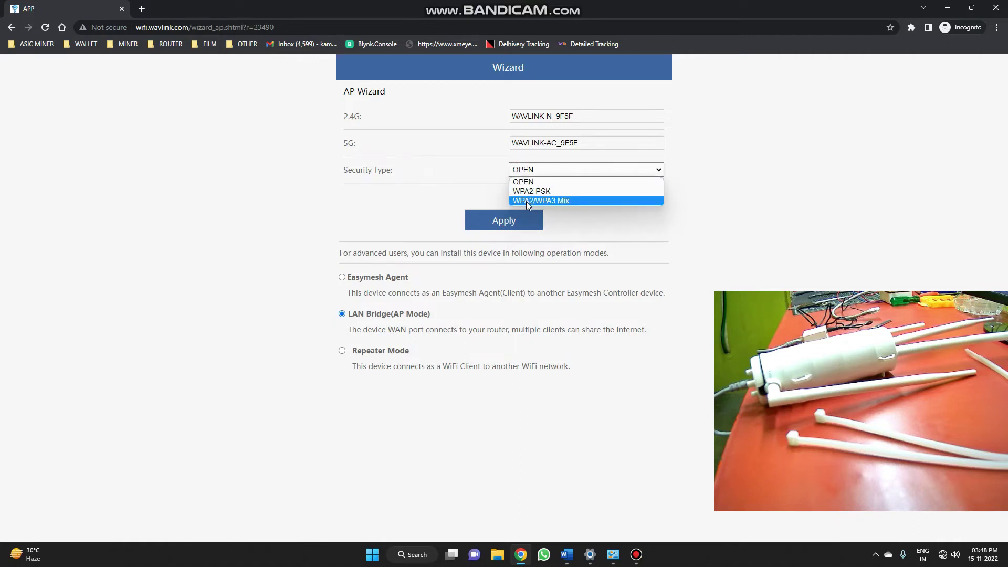
click(535, 201)
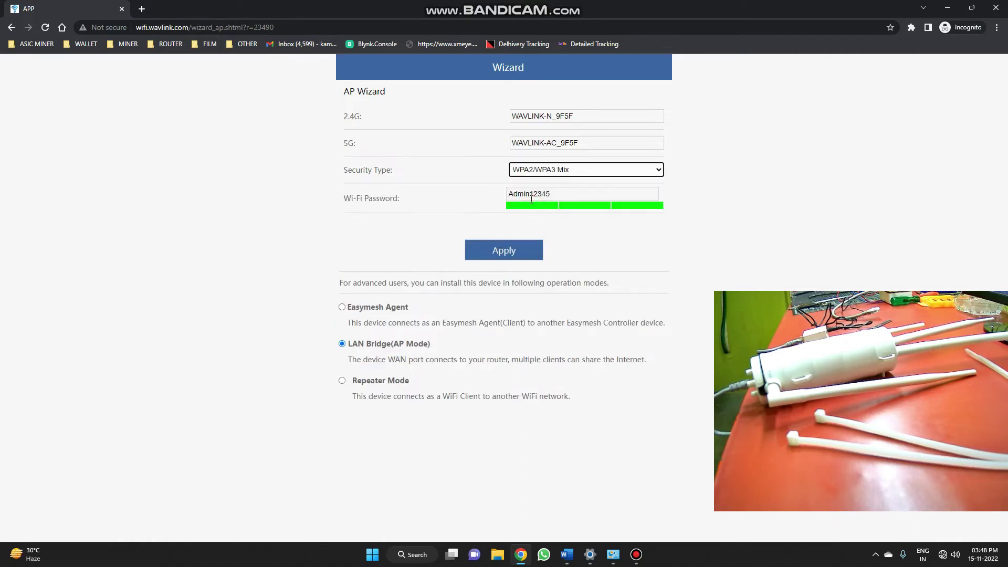
click(537, 173)
click(533, 182)
click(508, 225)
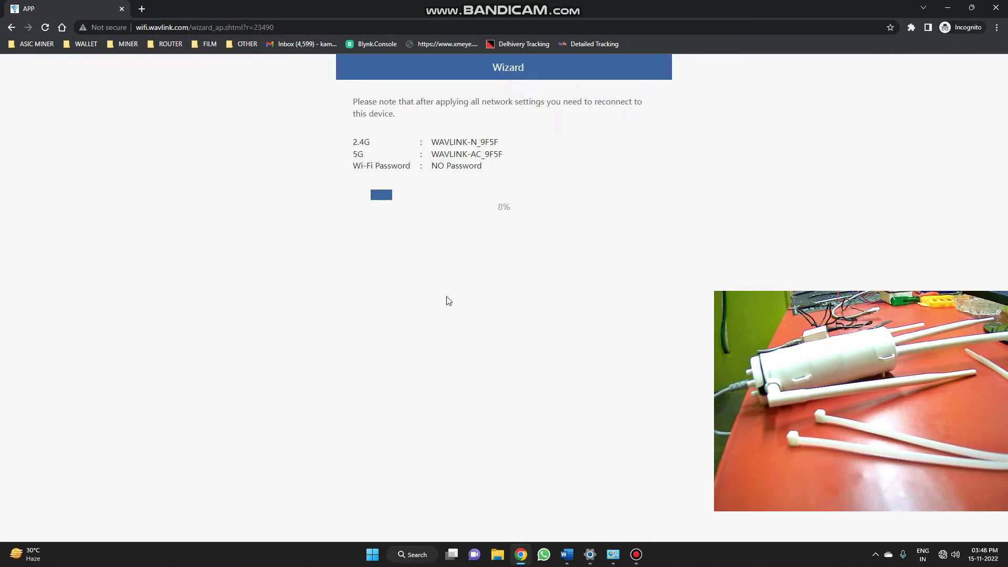
- Pause the screen recording while the settings apply, then reconnect through network quick settings
click(636, 555)
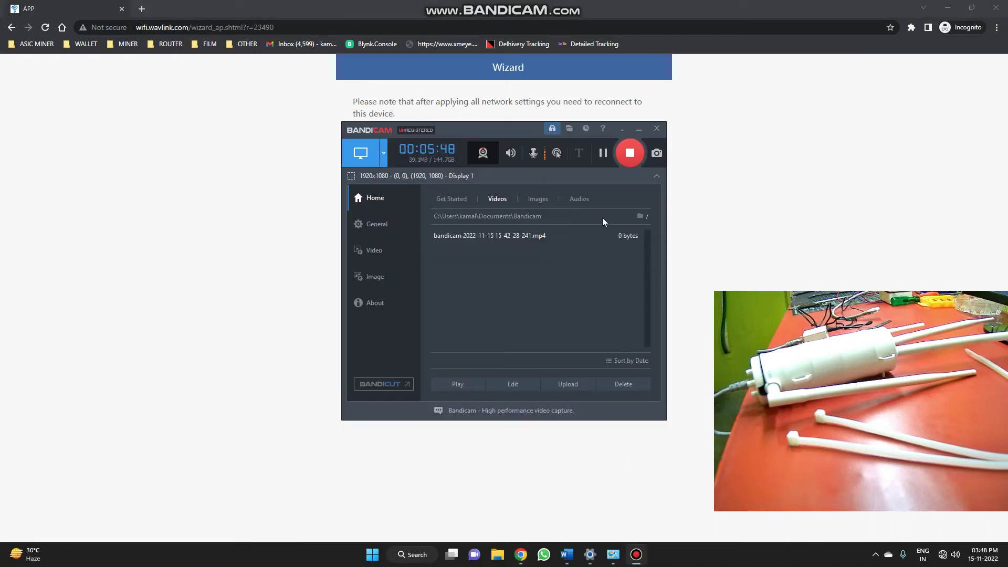
click(603, 153)
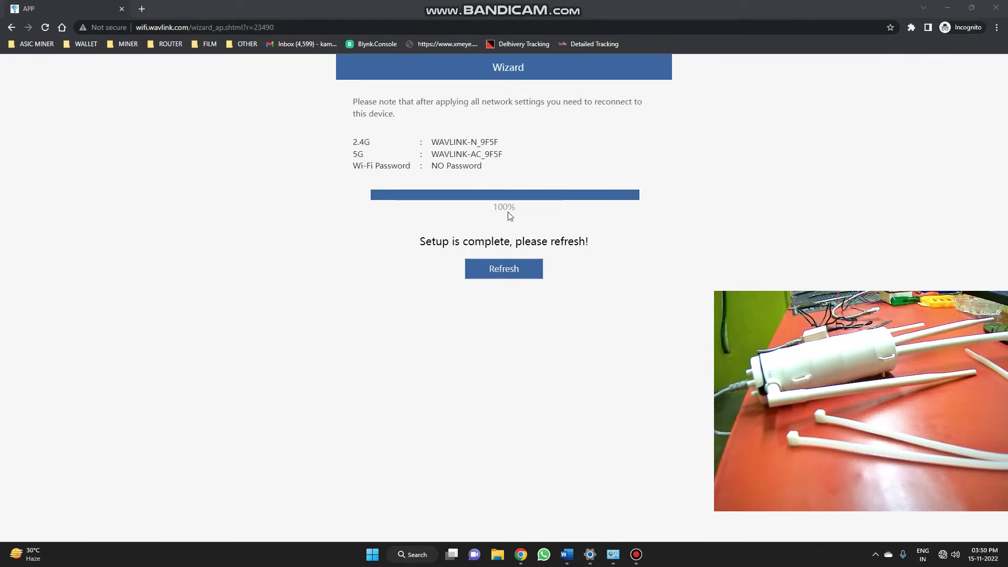
click(508, 276)
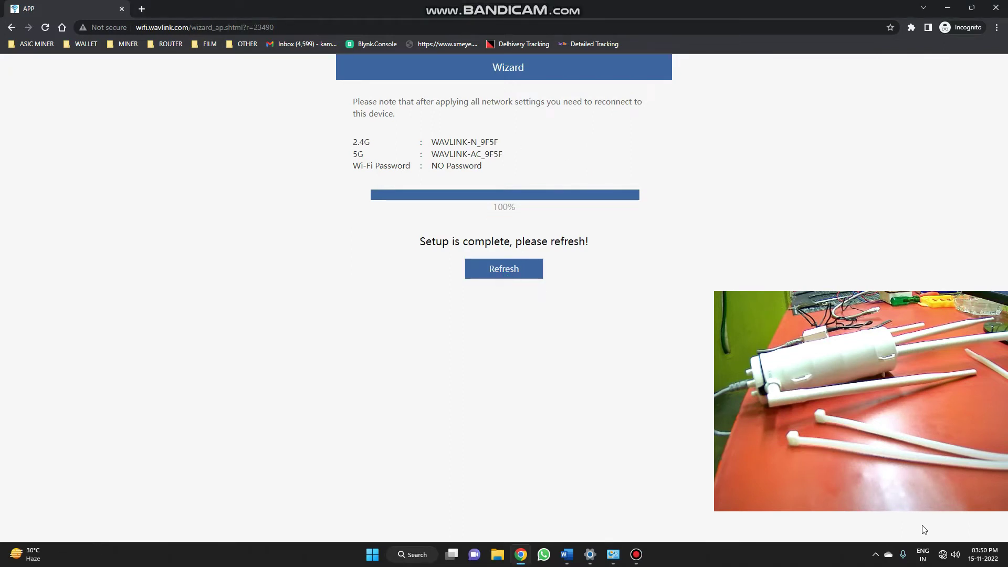
click(948, 554)
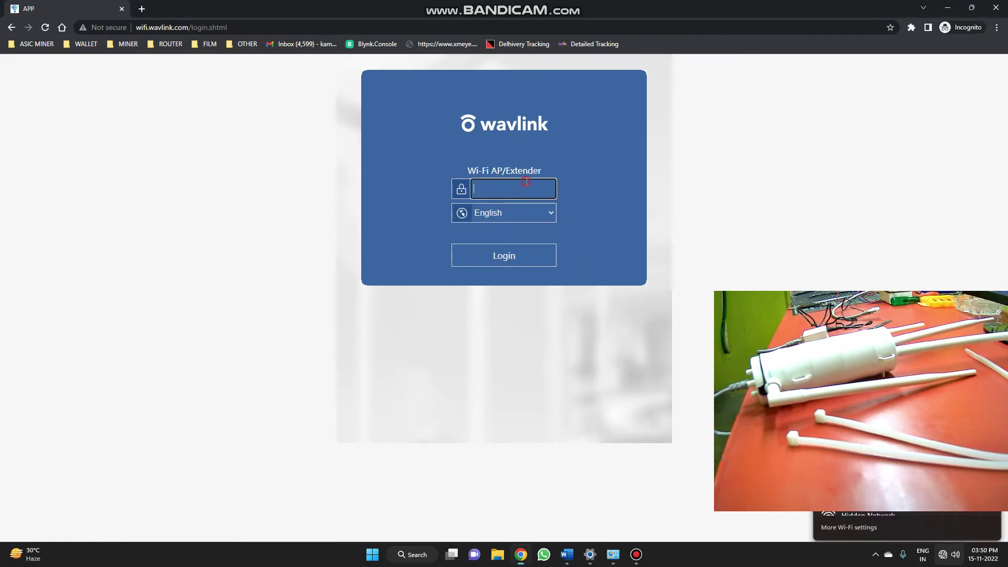
- Log in with the device's admin password to reach the AP-mode Status page
click(526, 188)
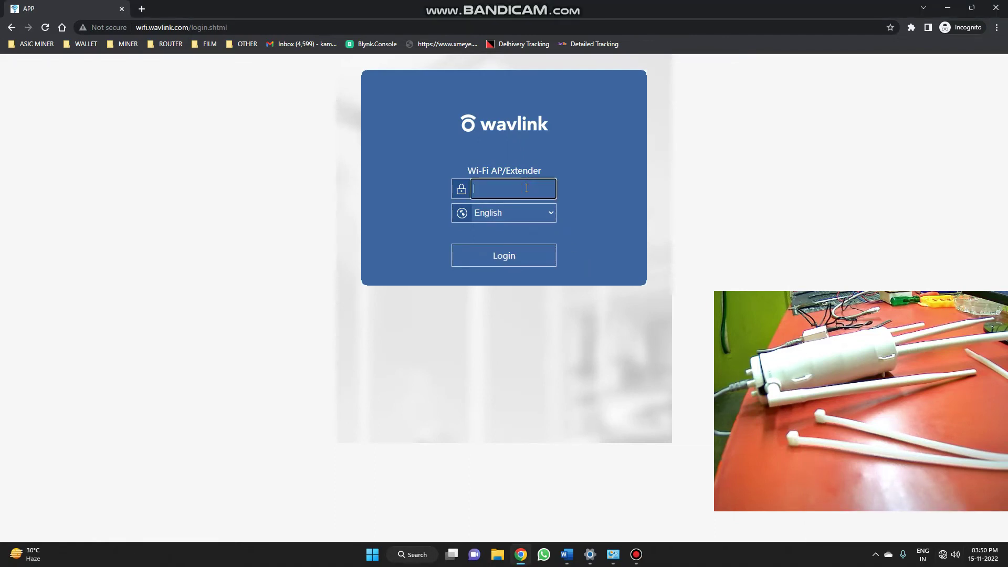
text(admin1234)
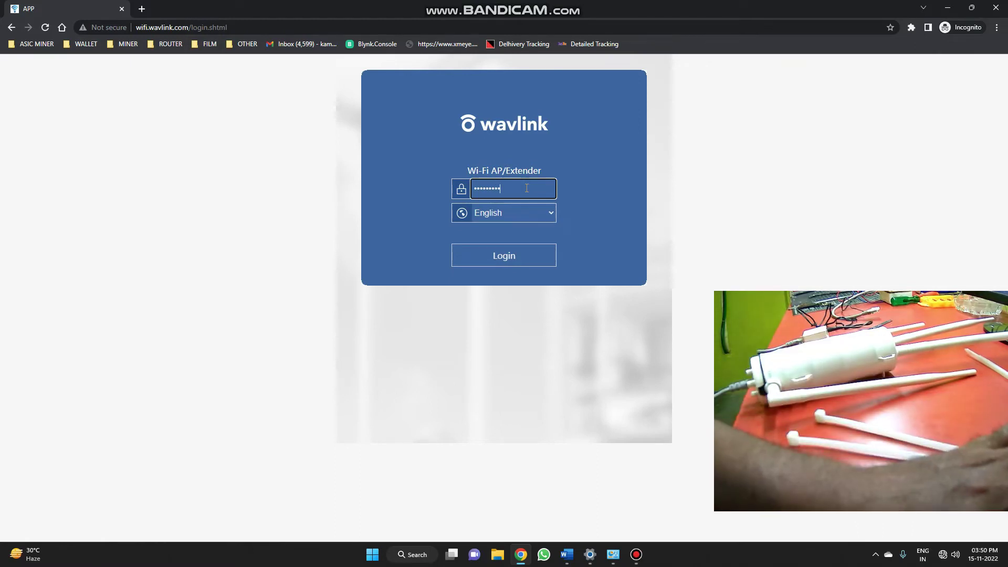
click(516, 256)
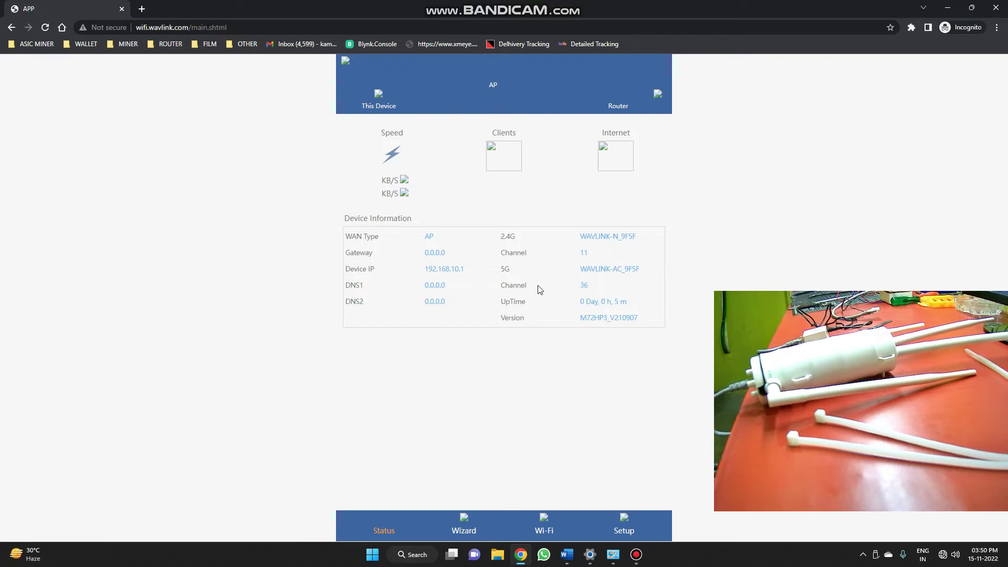
- Reload the status page, reconnect to the device's Wi-Fi, and open the Wizard showing AP active
click(45, 27)
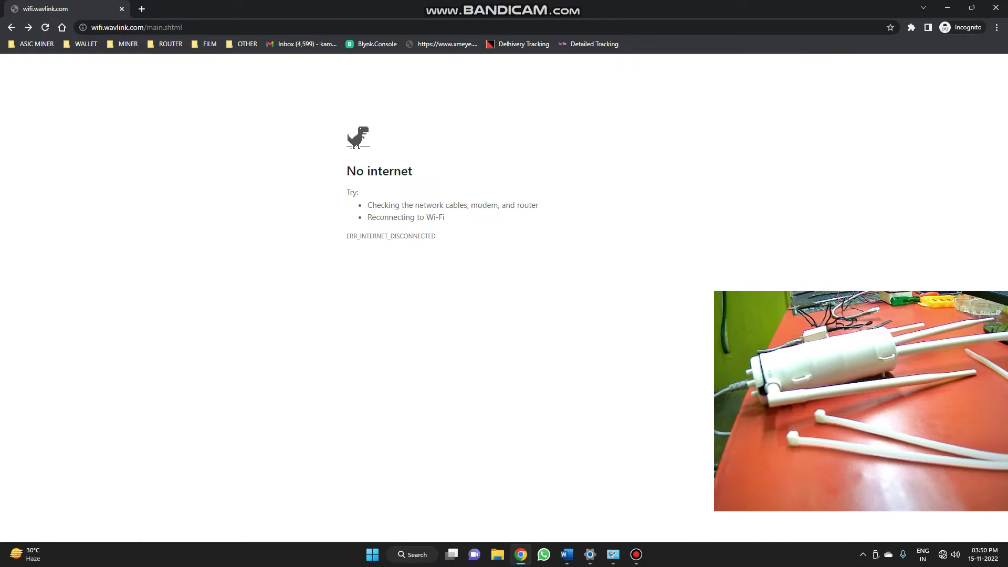
click(946, 555)
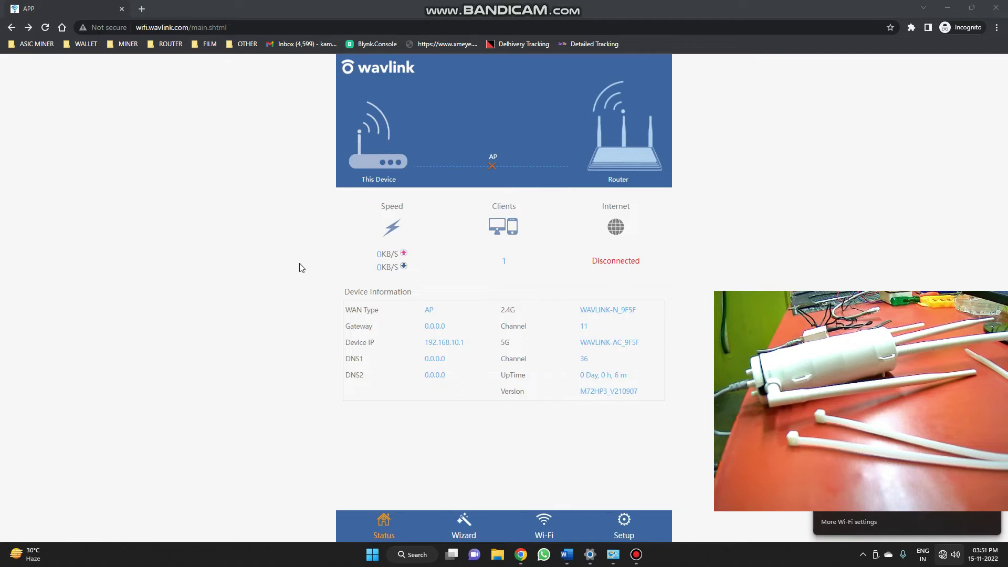
mouse_move(488, 166)
drag(593, 262, 650, 259)
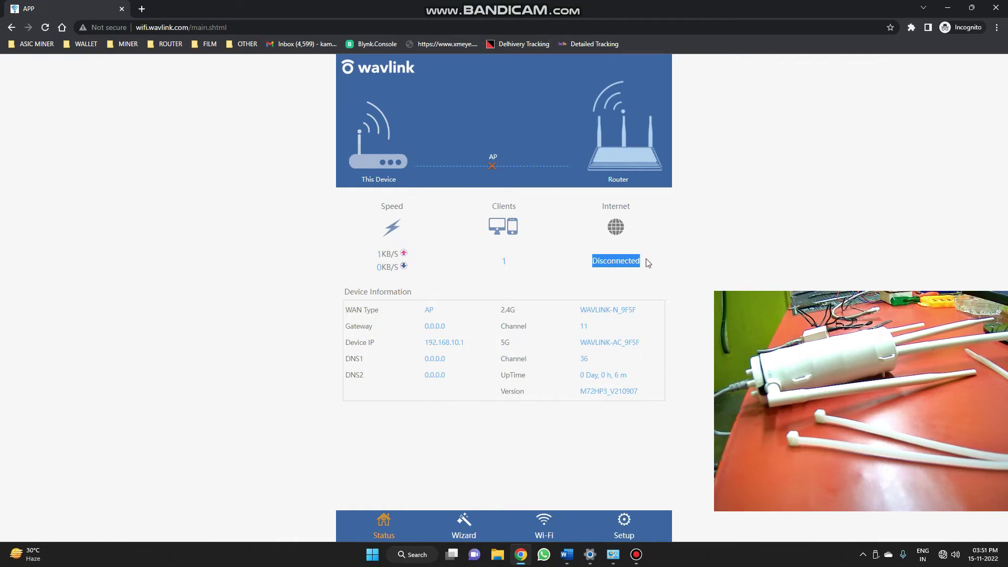
click(648, 263)
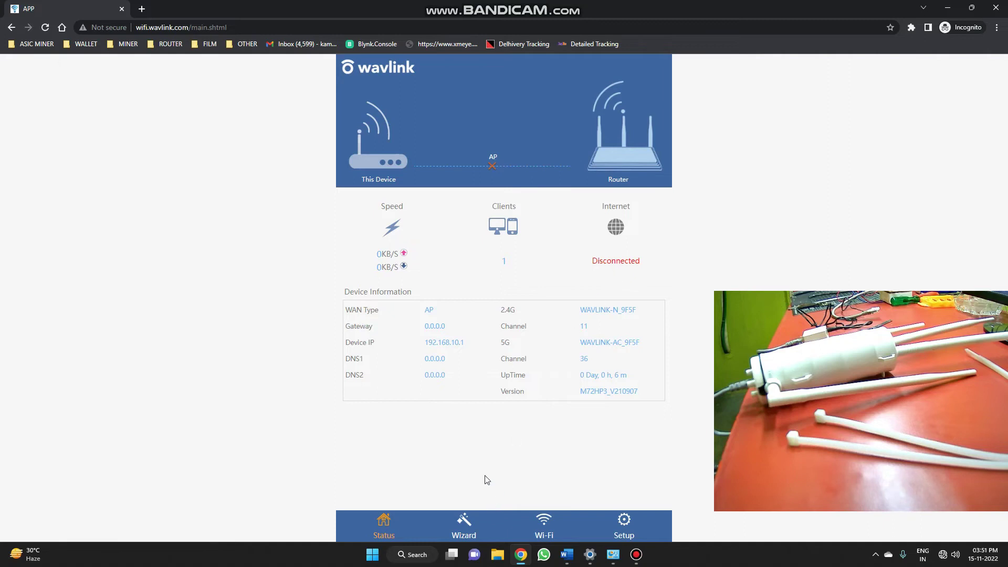
click(464, 520)
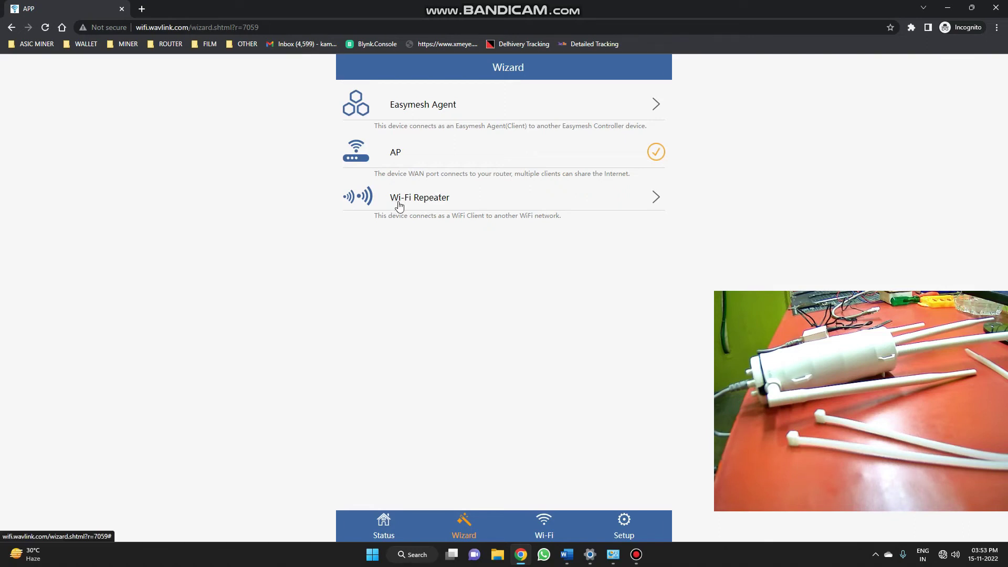
- Open the Wi-Fi page with Region Settings and 2.4G/5G Advanced Settings
click(435, 209)
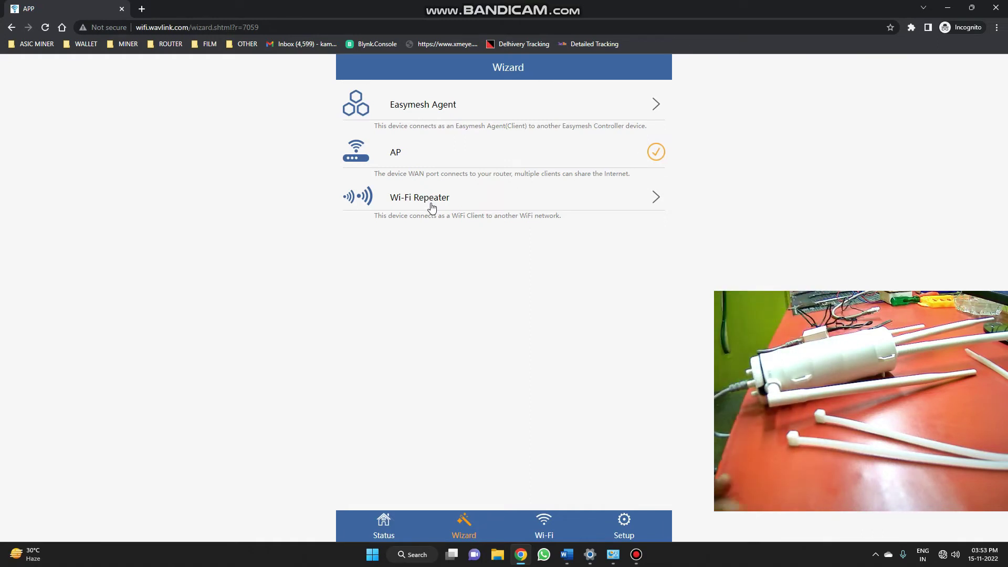
click(544, 523)
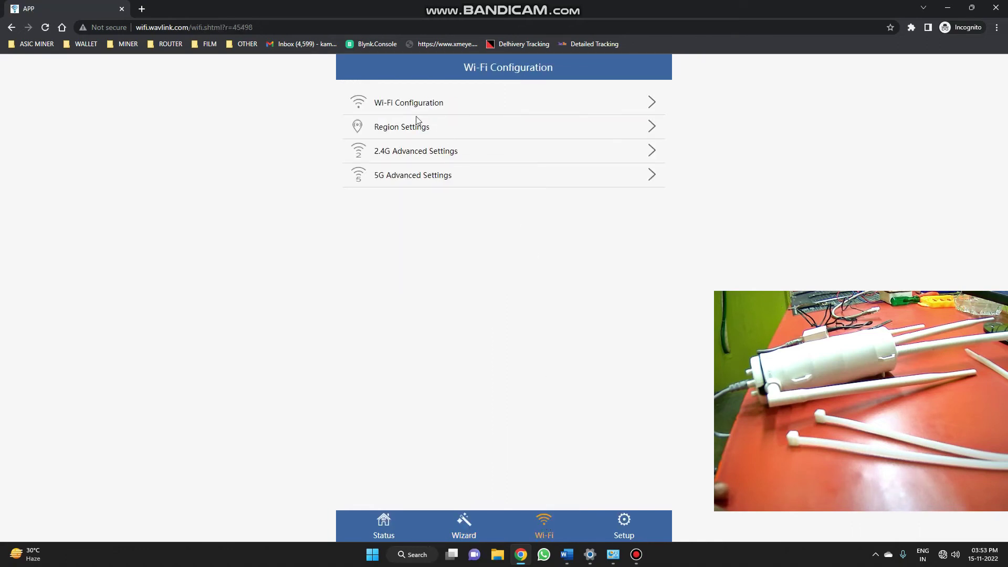
- Check the 2.4G/5G network names and security types, leave security OPEN, and move to Setup
click(417, 104)
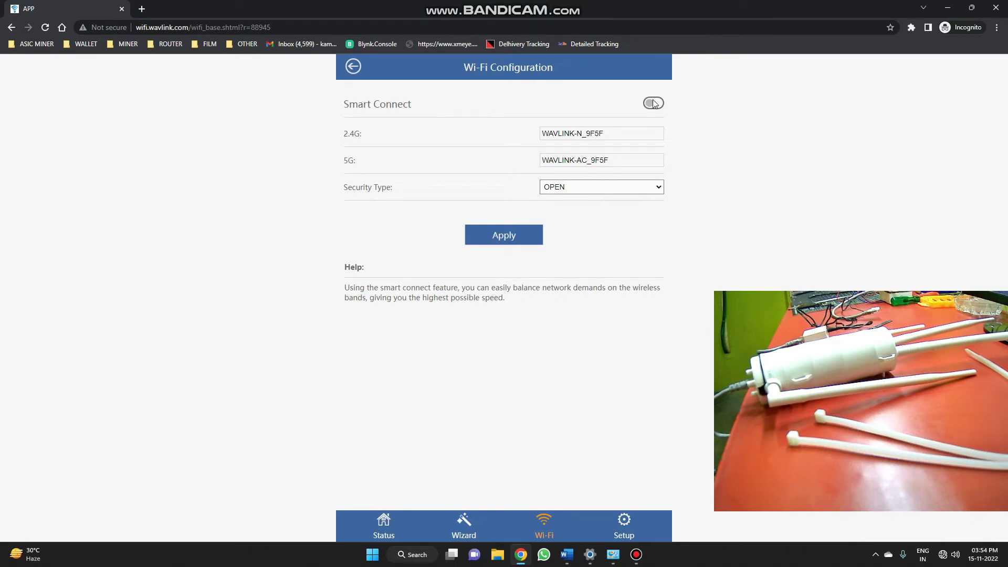
click(673, 100)
click(564, 190)
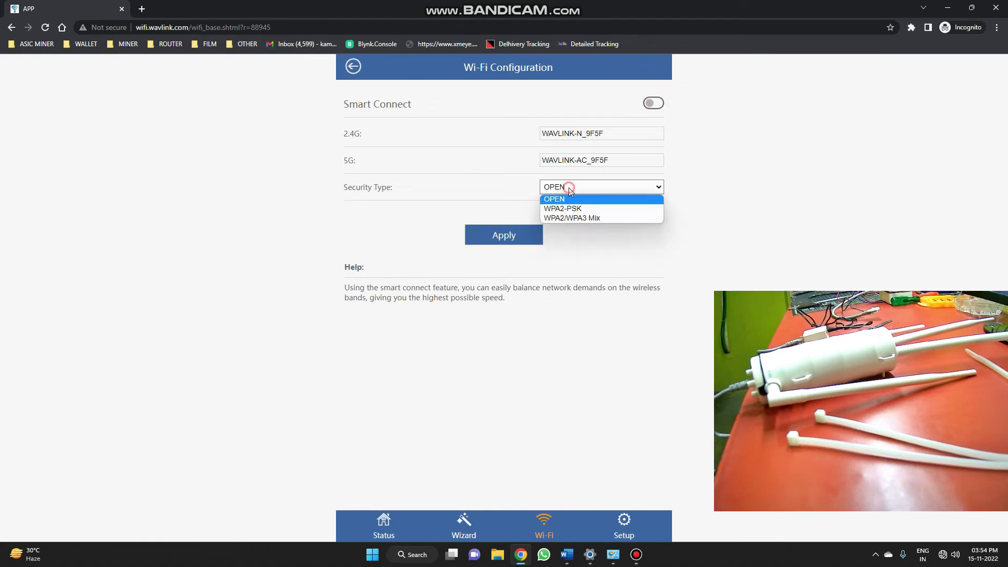
click(576, 234)
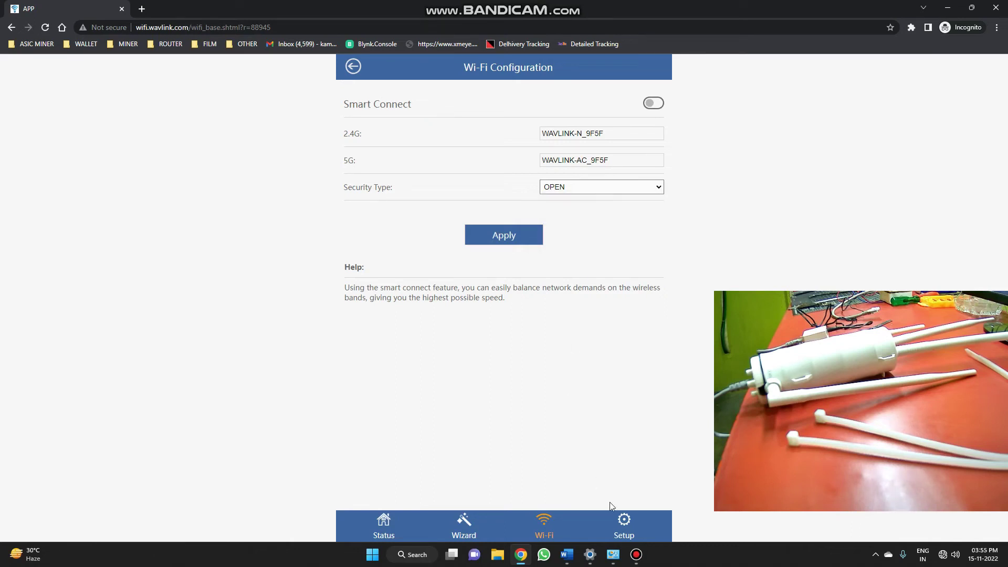
click(625, 523)
click(409, 99)
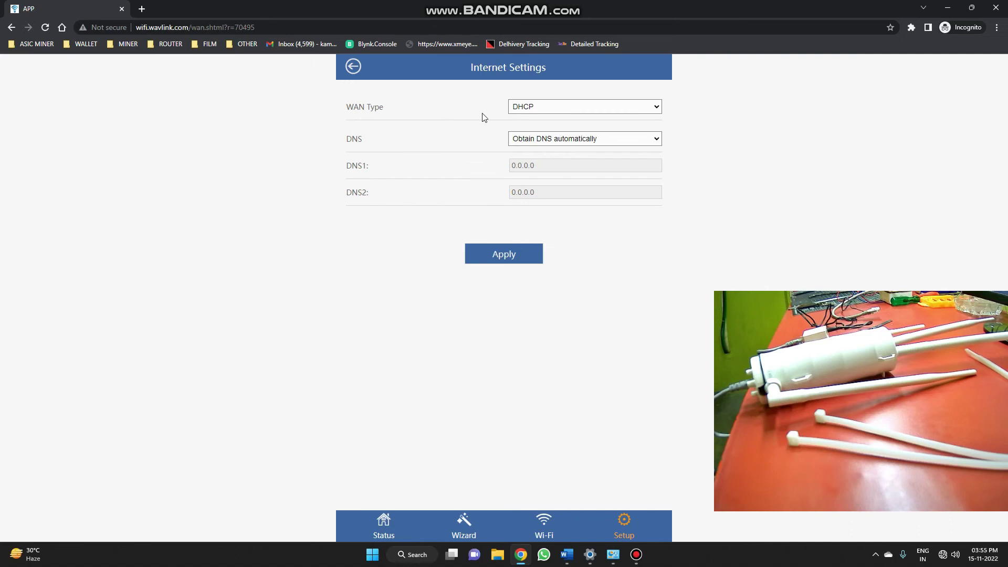
click(517, 108)
click(523, 127)
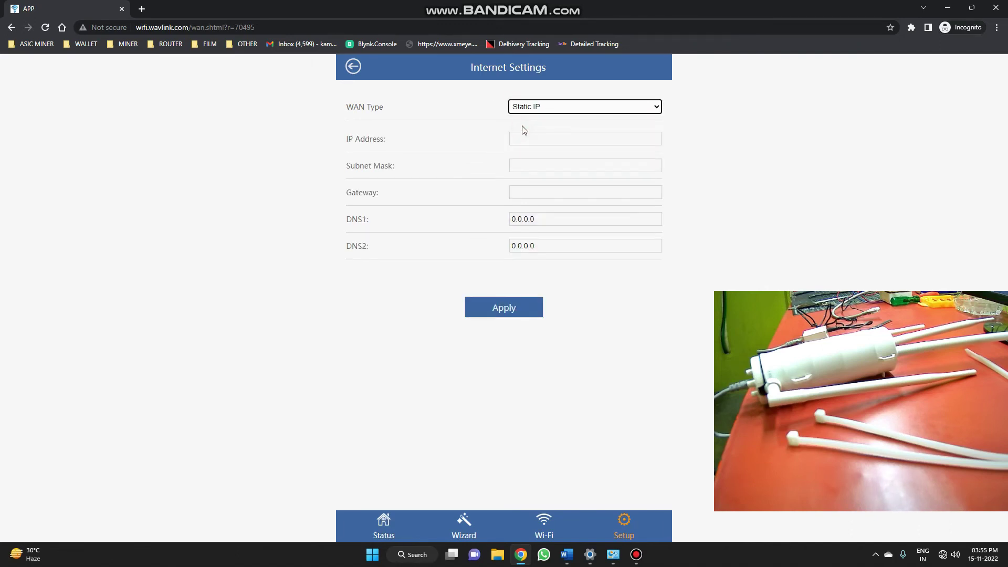
click(523, 107)
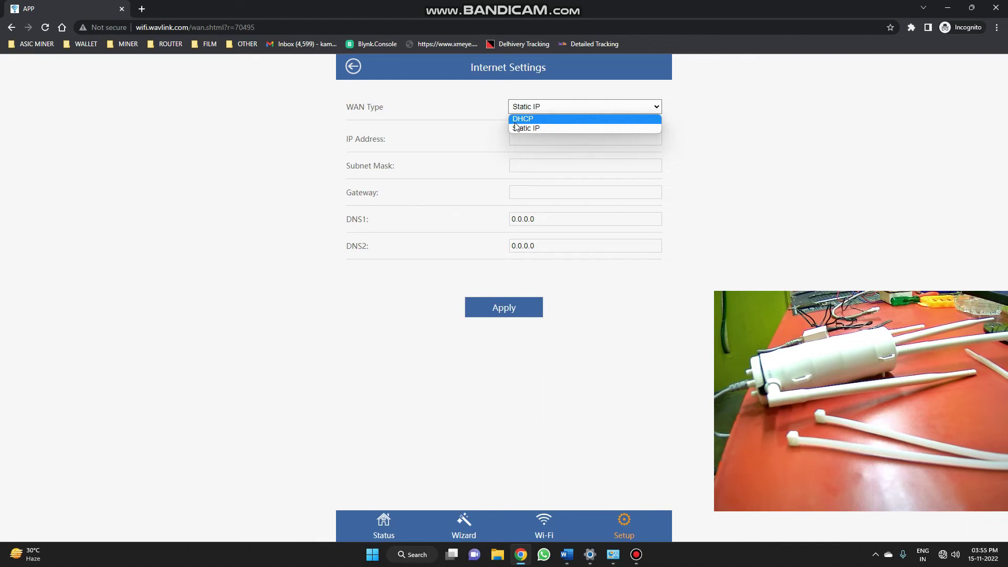
click(515, 122)
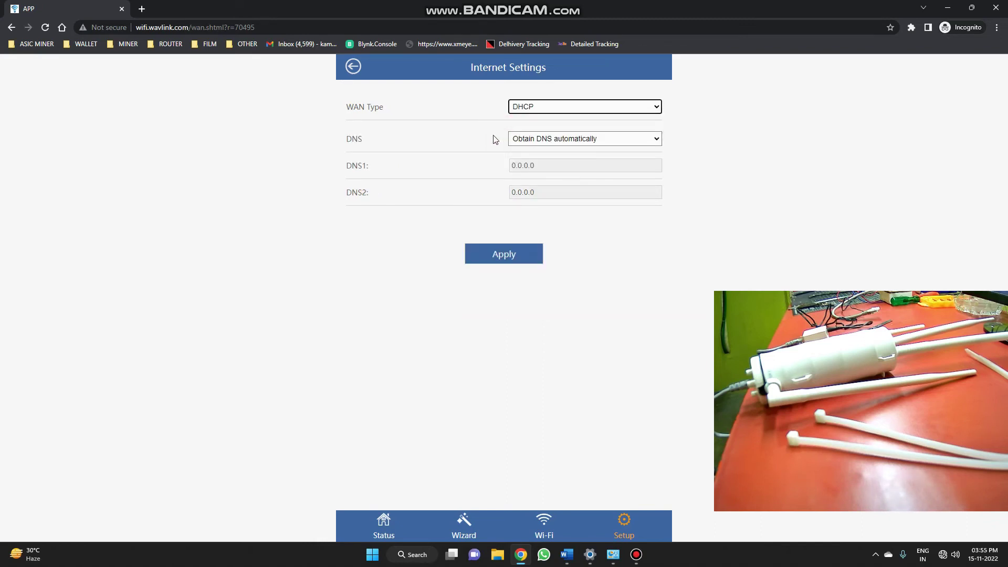
click(521, 140)
click(521, 140)
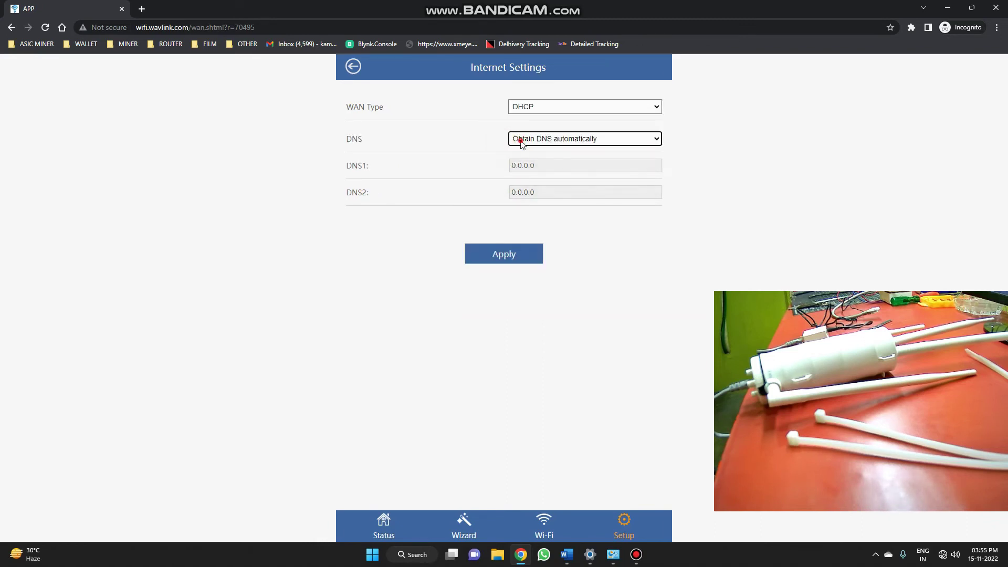
click(349, 66)
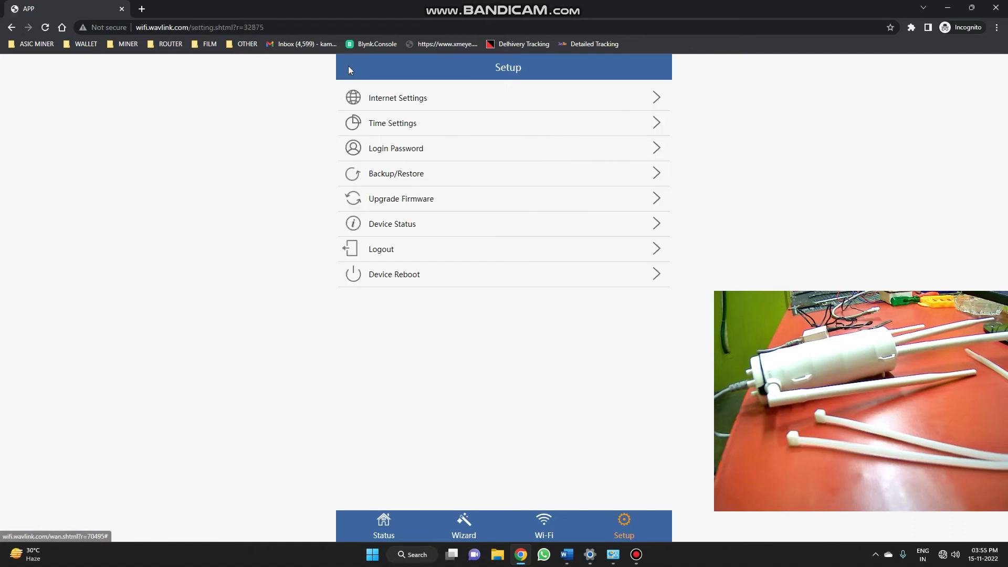
click(395, 126)
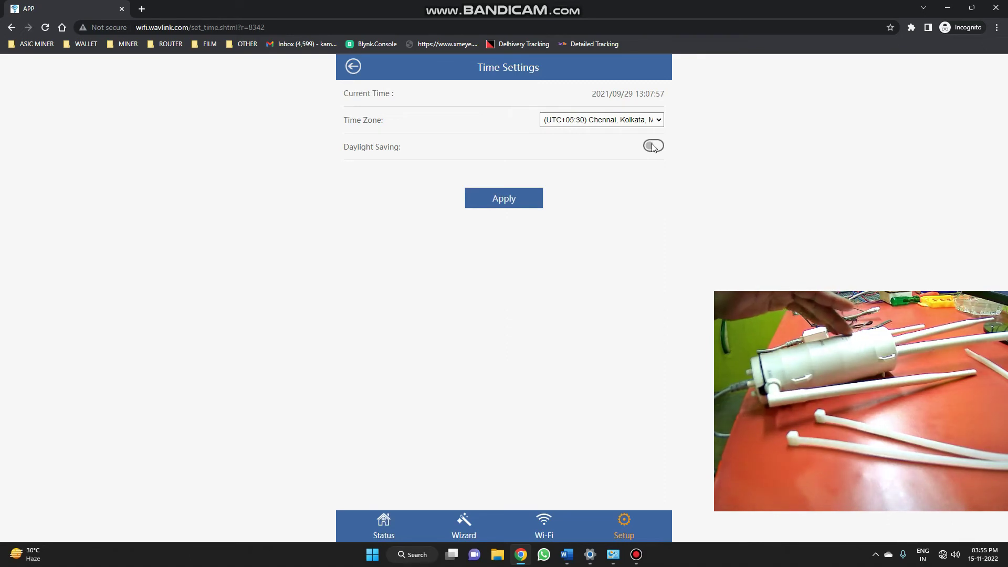
click(352, 67)
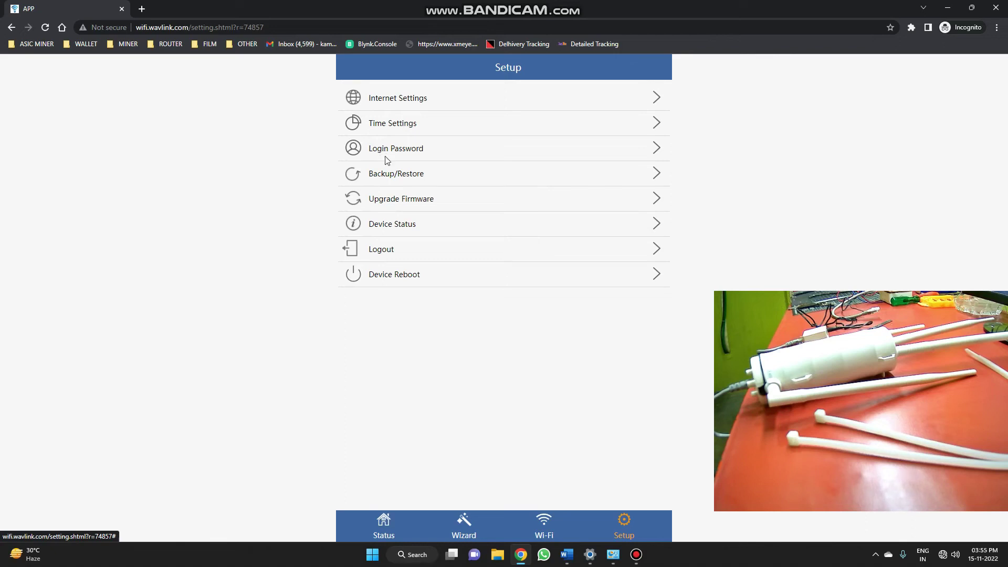
click(396, 177)
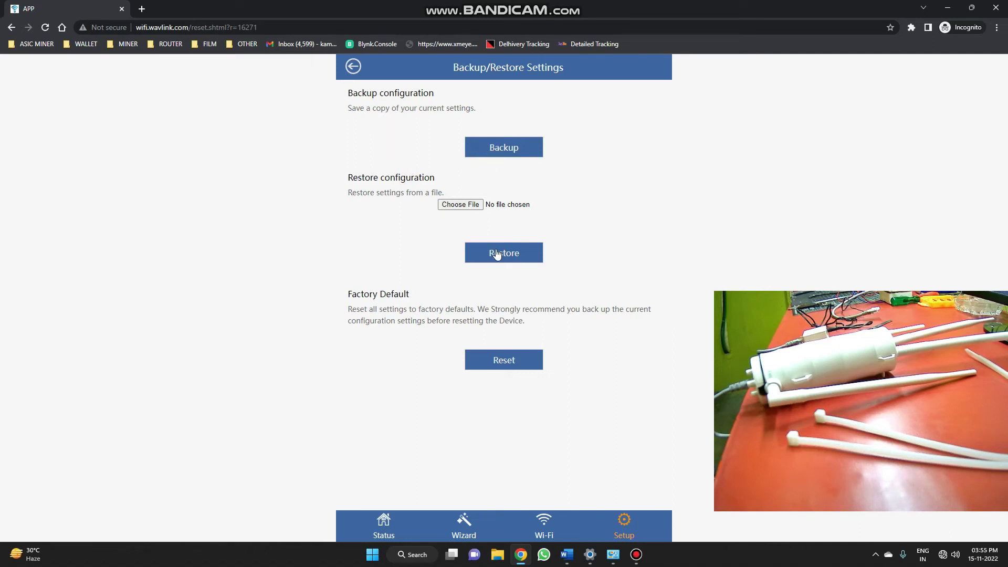
click(482, 337)
click(502, 382)
mouse_move(487, 3)
drag(594, 87, 357, 77)
click(353, 66)
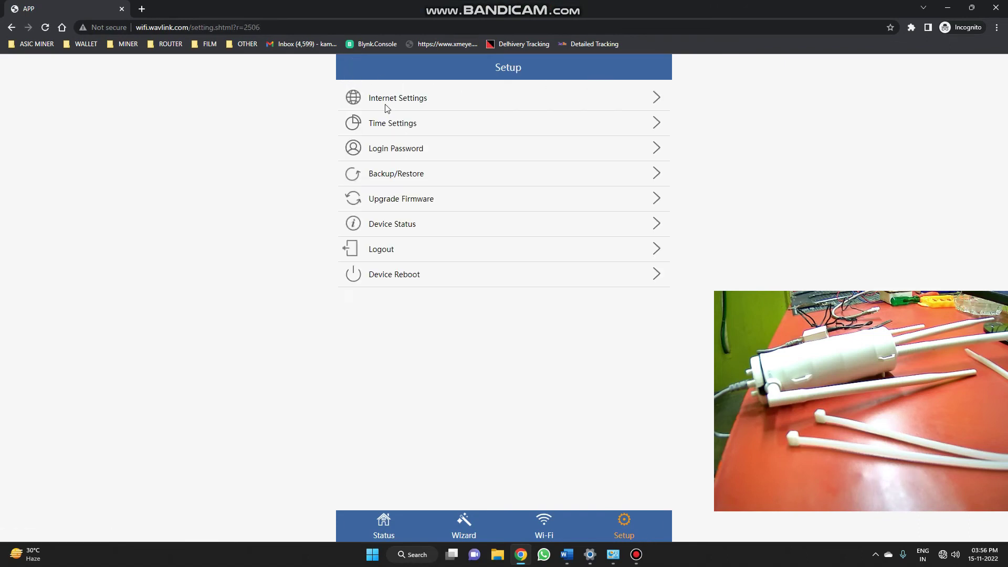
click(395, 202)
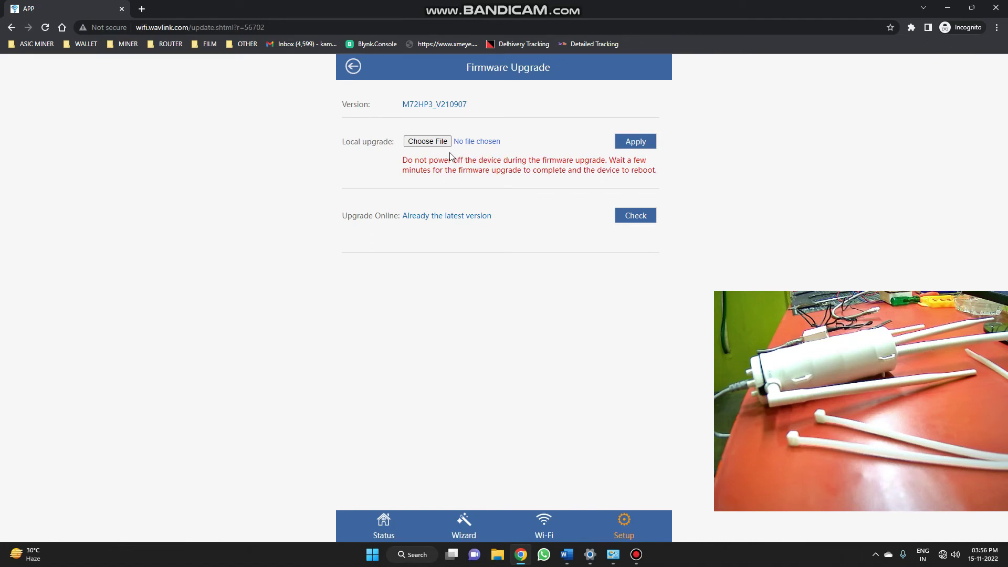
click(352, 65)
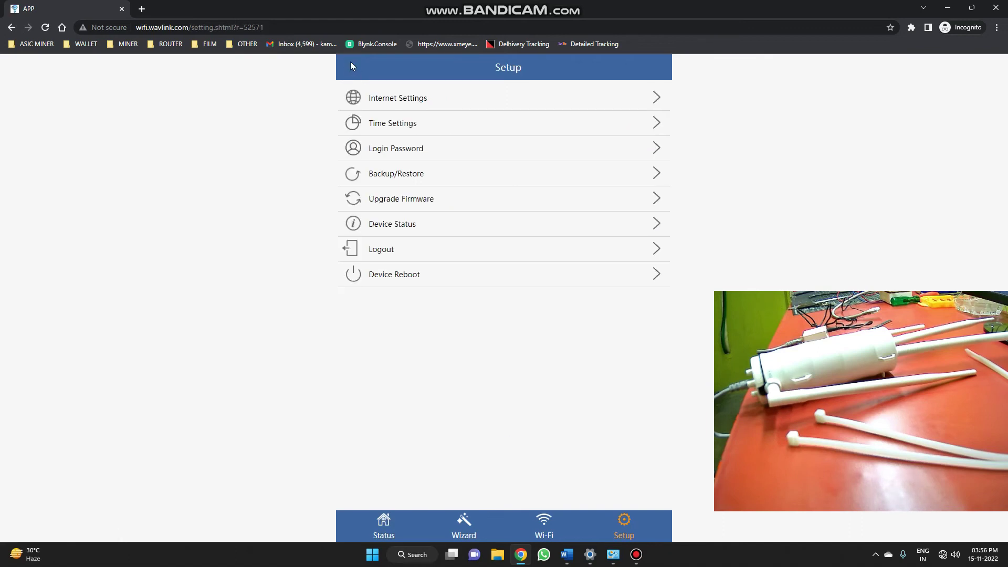
- Open Device Status and copy the firmware version M72HP3_V210907
click(387, 226)
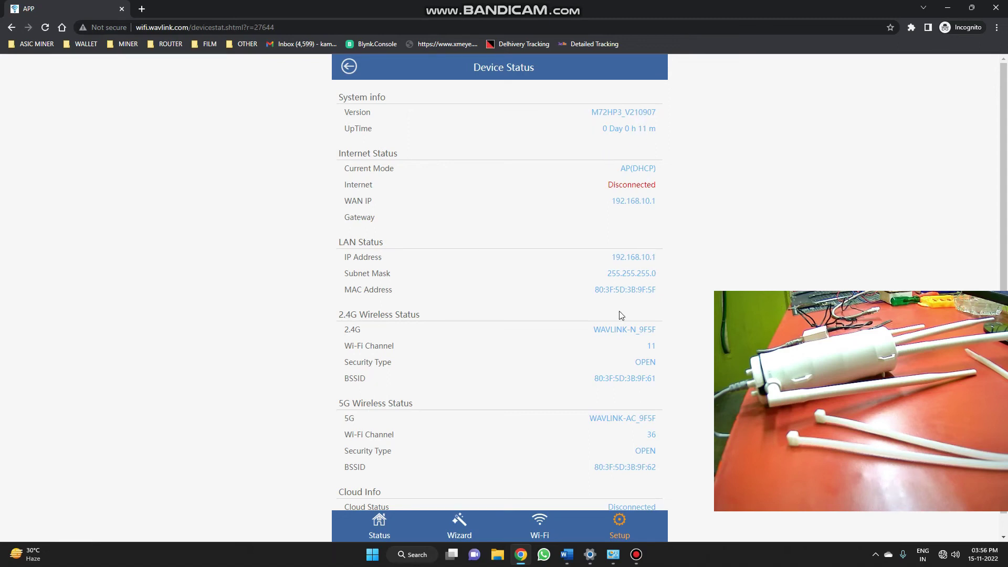
scroll(620, 314, down, 1)
scroll(610, 313, up, 1)
drag(590, 112, 659, 112)
right_click(650, 112)
click(659, 124)
- Paste the firmware version into a new Sticky Note and return to the Setup menu
key(super)
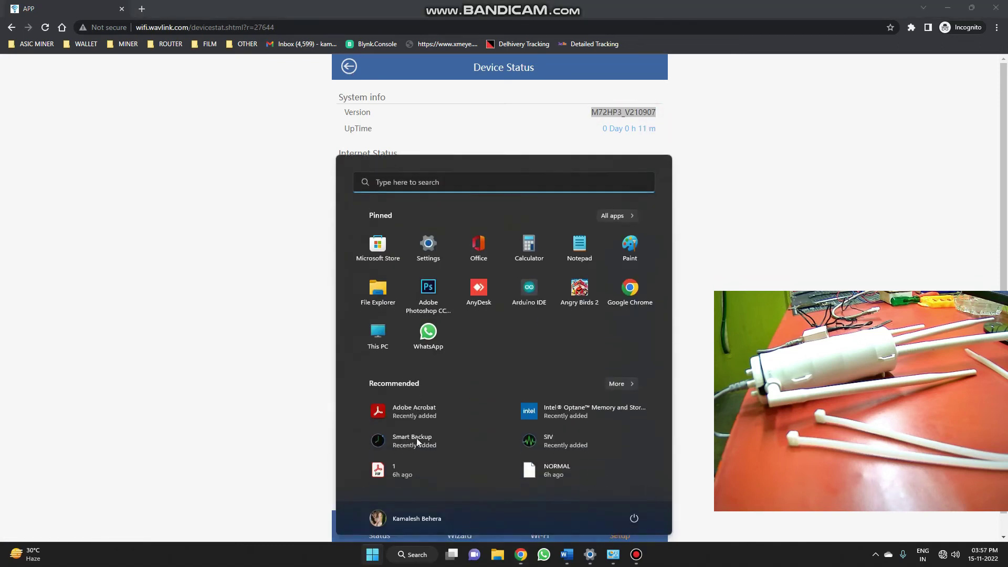
click(500, 182)
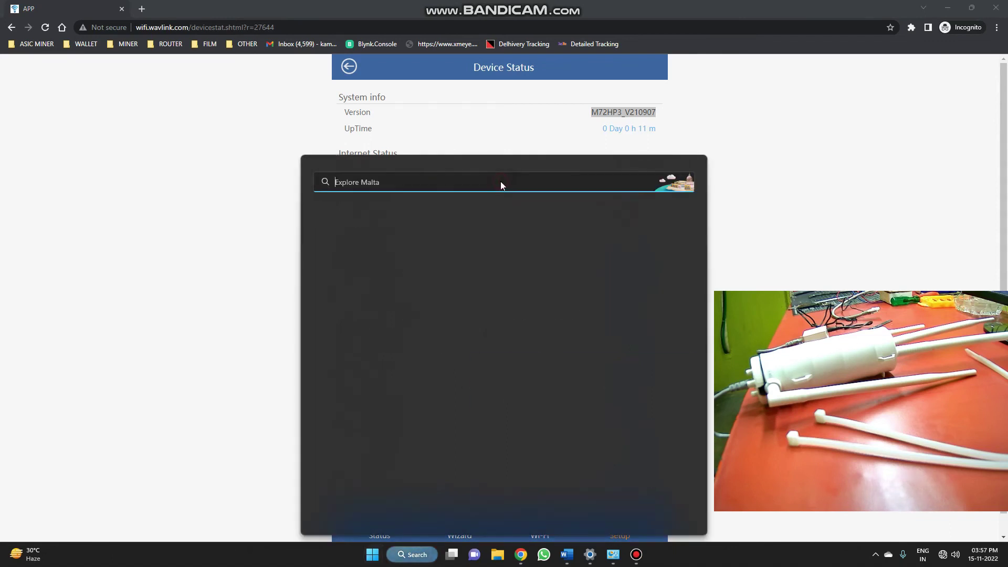
click(358, 352)
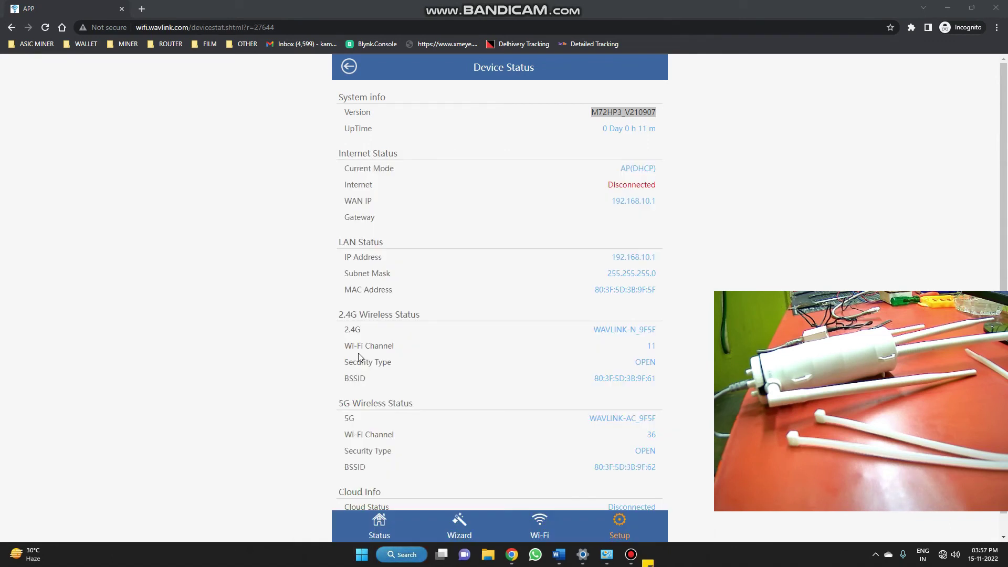
click(473, 186)
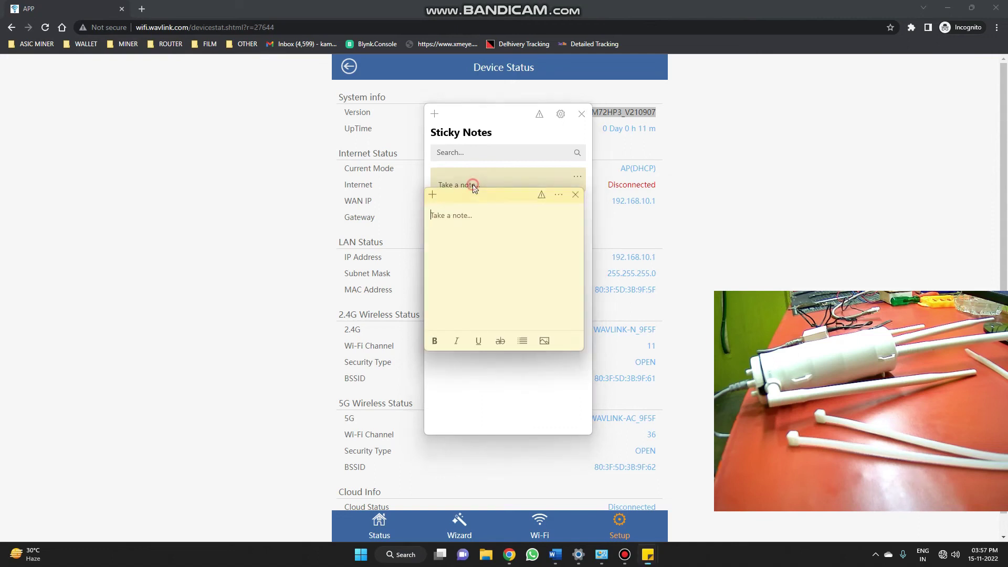
click(485, 216)
key(ctrl+v)
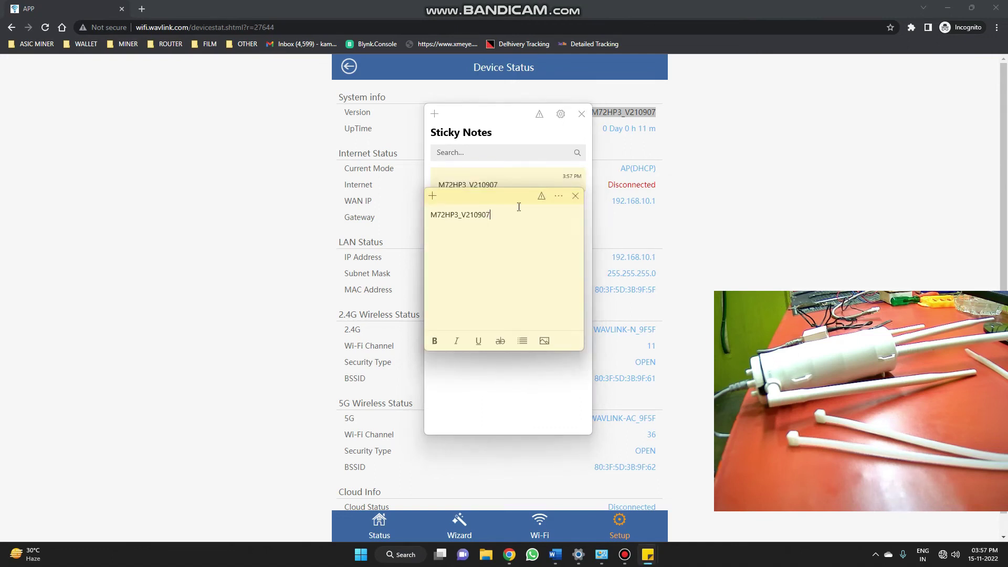
click(581, 113)
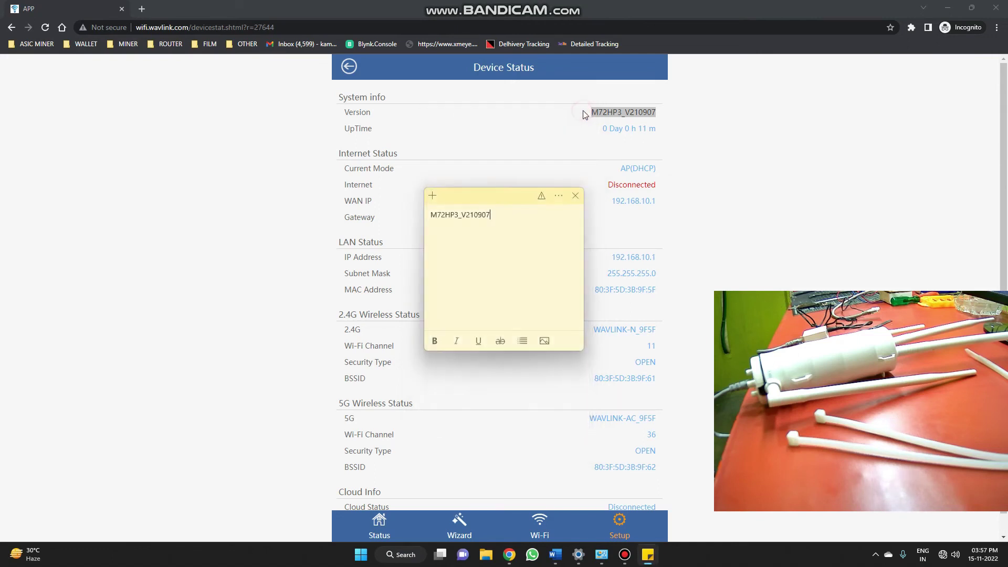
click(528, 150)
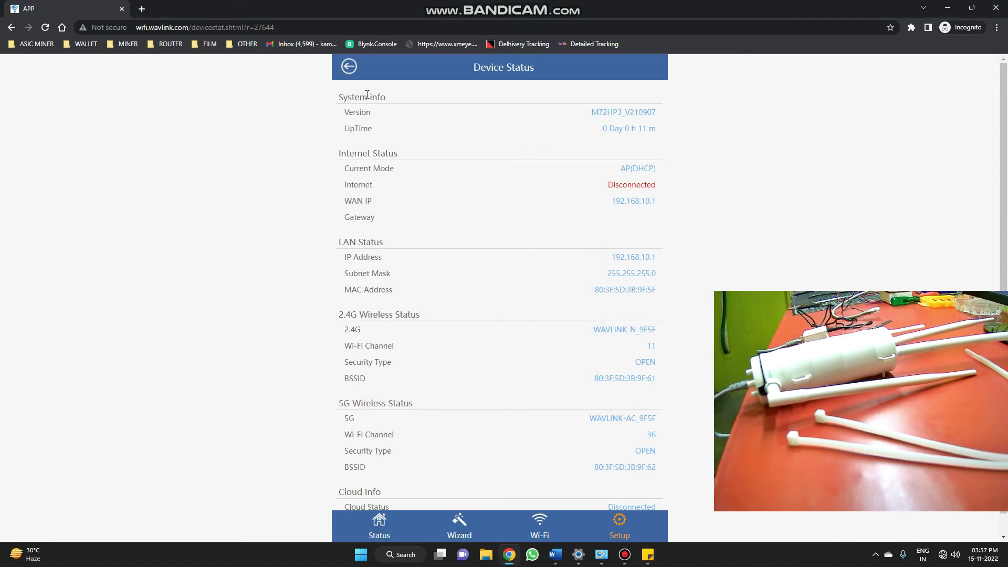
click(349, 66)
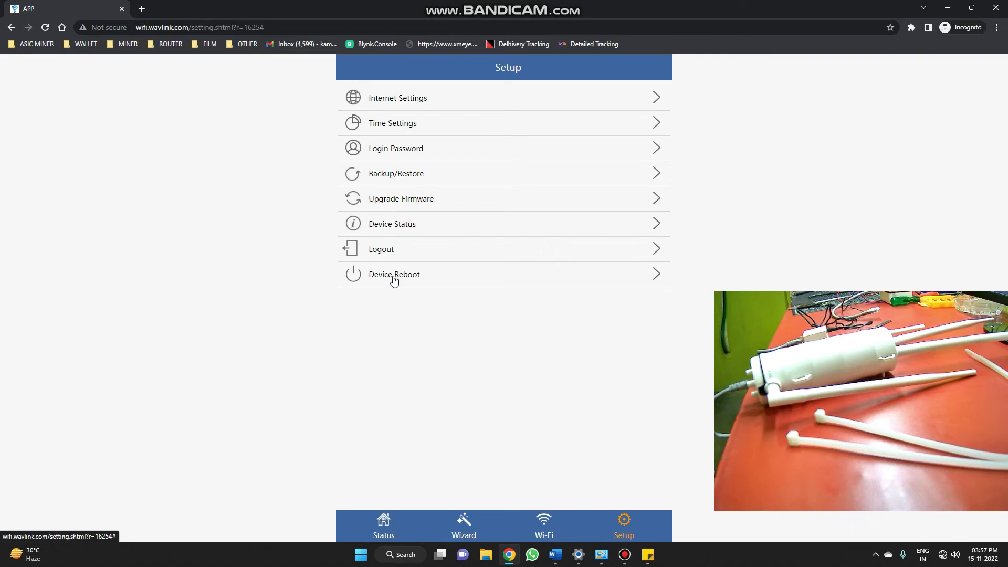
- Log out, sign back in with the pasted admin password, then check the Wi-Fi connection
click(381, 250)
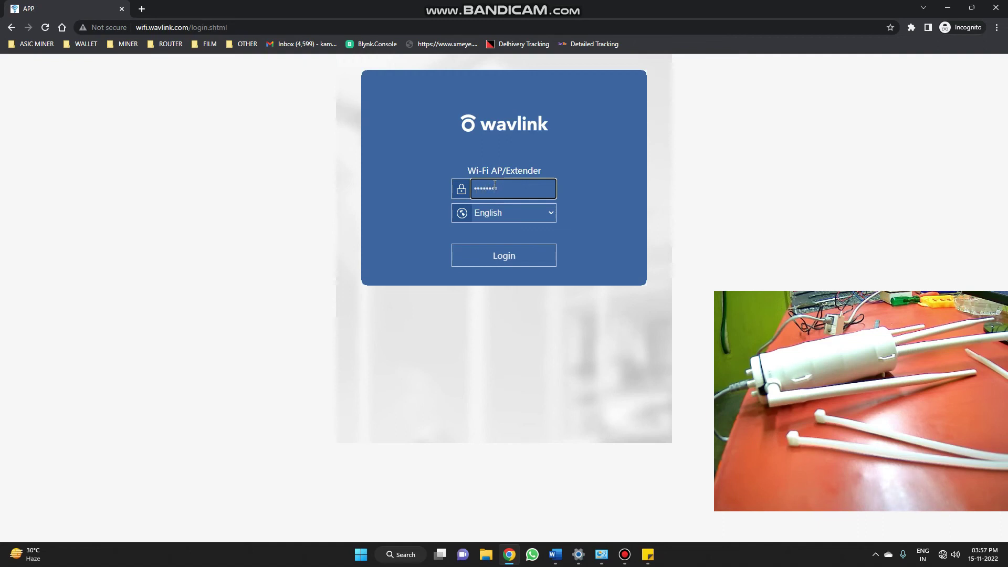
key(ctrl+v)
key(Return)
click(949, 554)
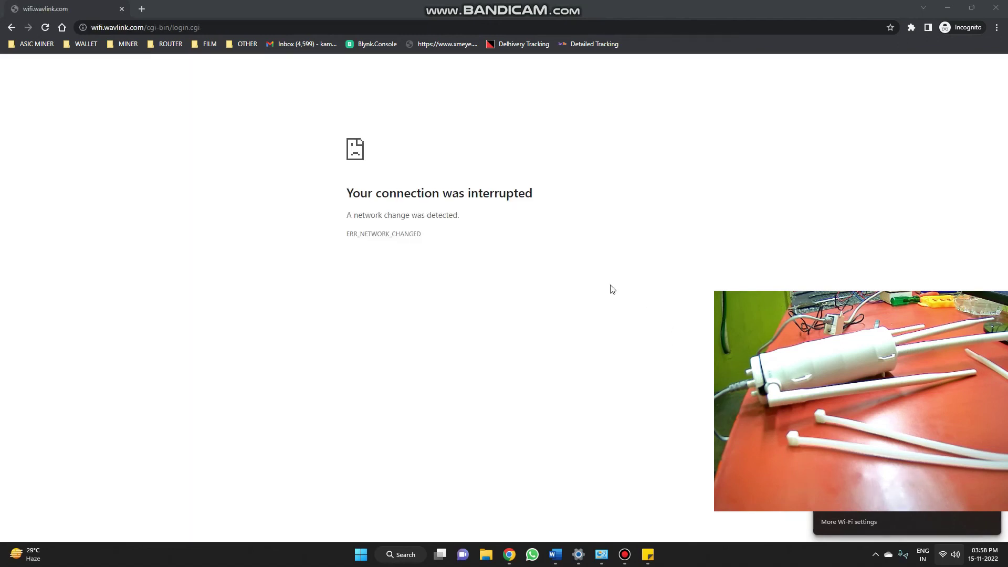
- Try loading 192.168.1.1 and bring the Chrome window back into focus
click(131, 29)
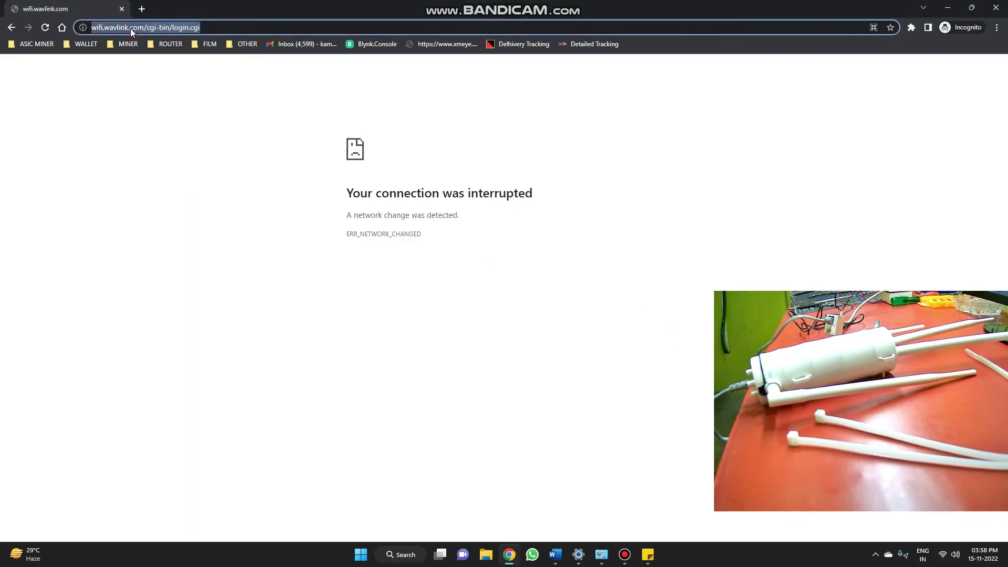
text(192.168.1.1)
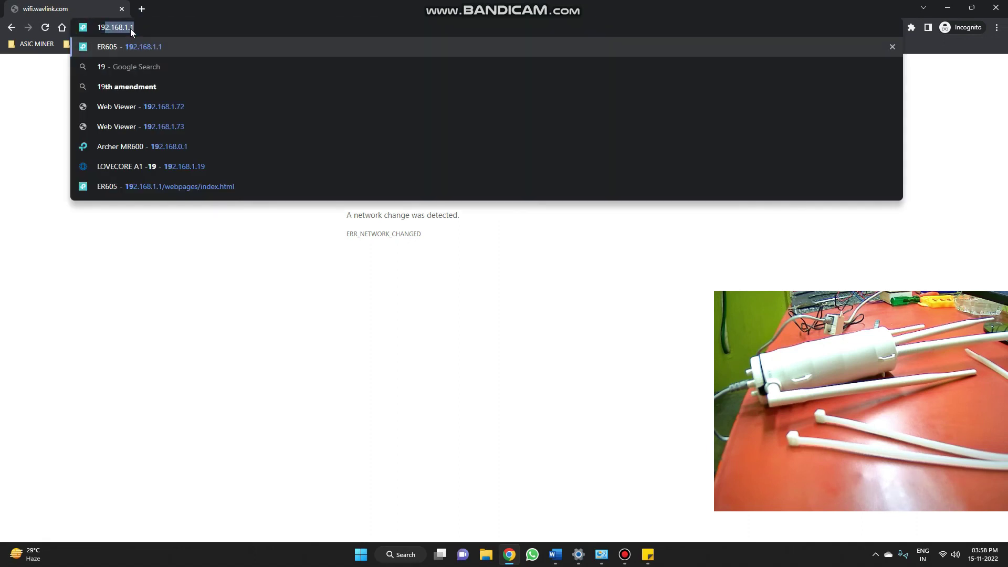
key(Return)
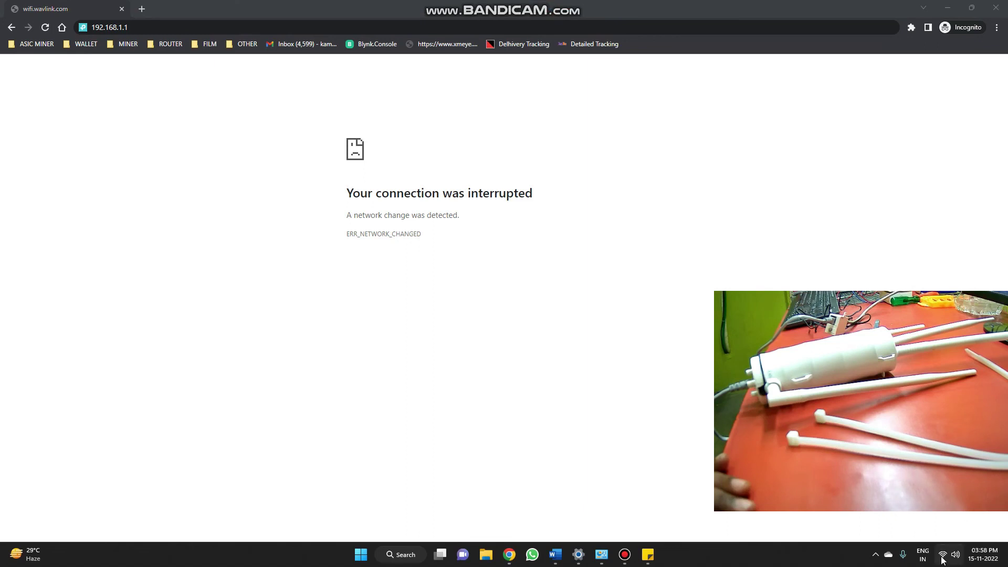
mouse_move(943, 559)
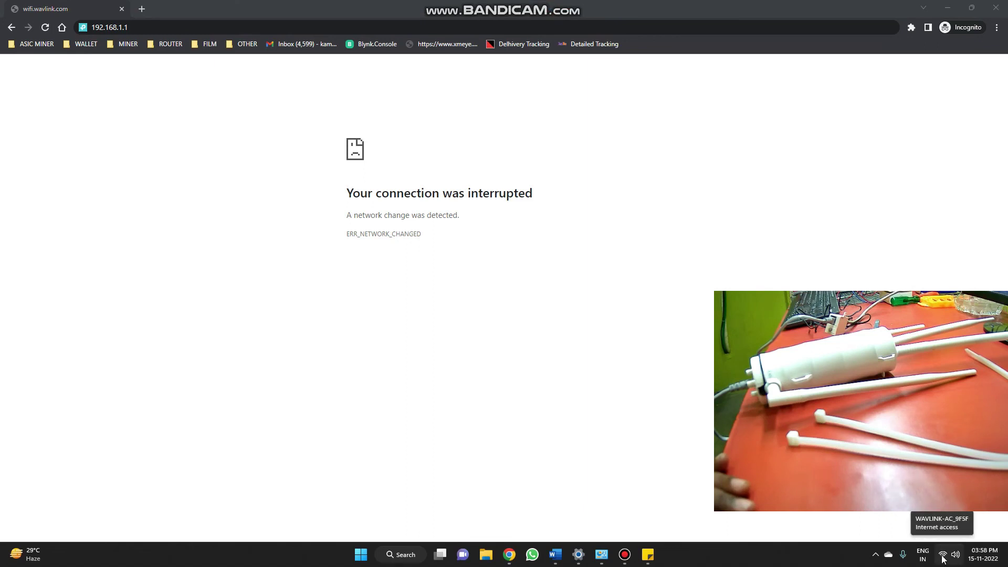
click(430, 3)
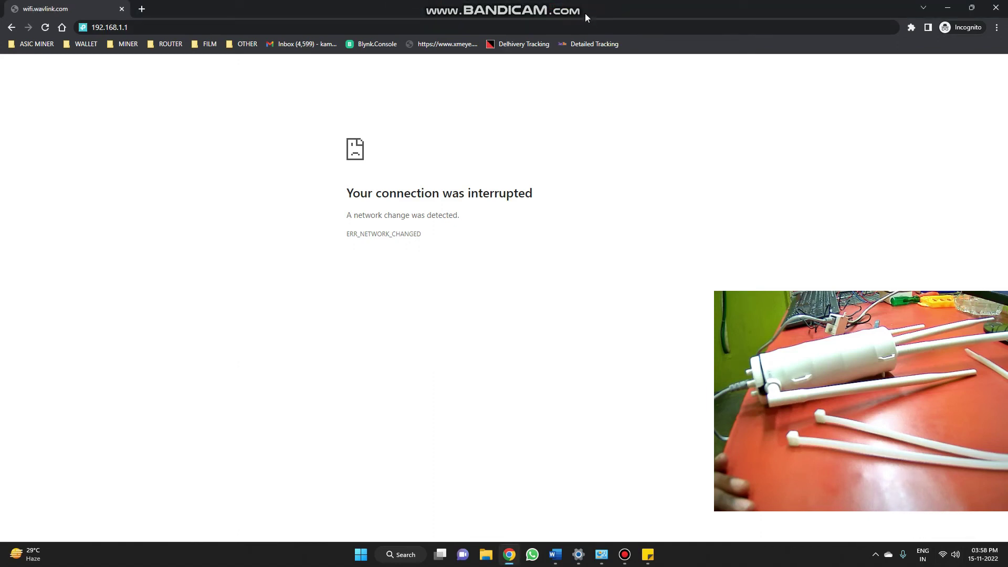
click(600, 10)
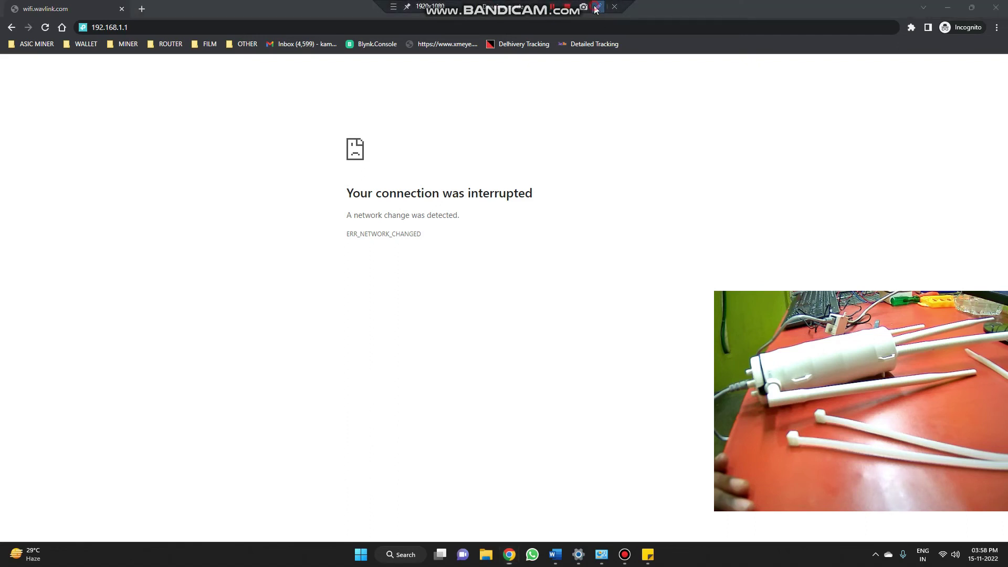
click(598, 6)
mouse_move(914, 564)
mouse_down()
mouse_move(930, 536)
mouse_move(941, 551)
mouse_move(927, 549)
mouse_move(935, 541)
mouse_up()
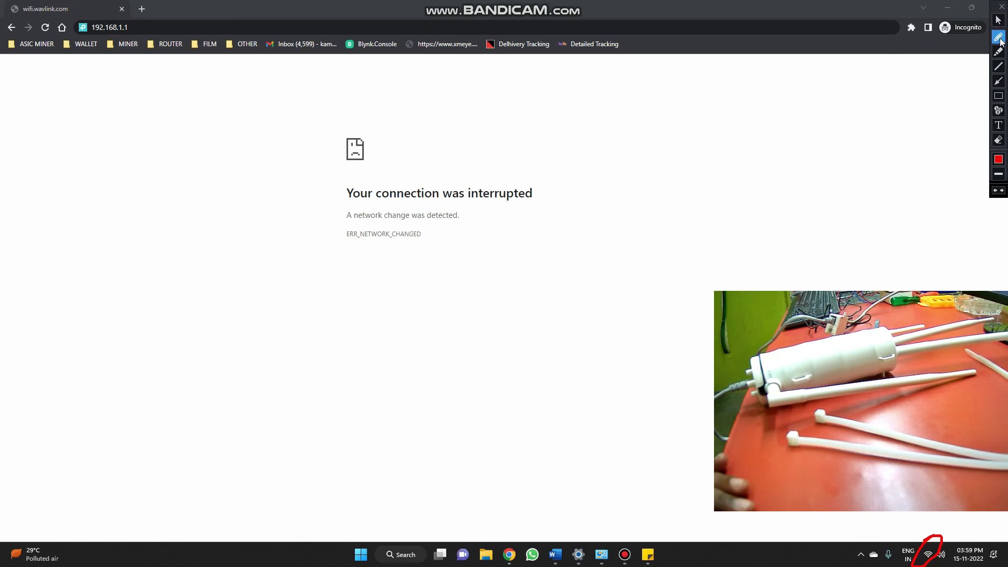
click(1000, 8)
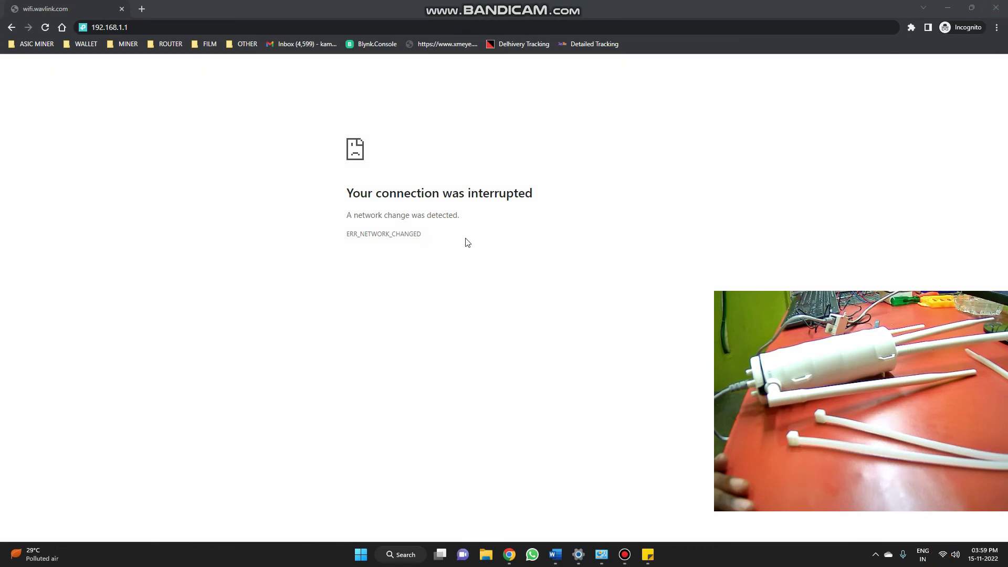
- Load the Wavlink login page at 192.168.1.21
click(167, 26)
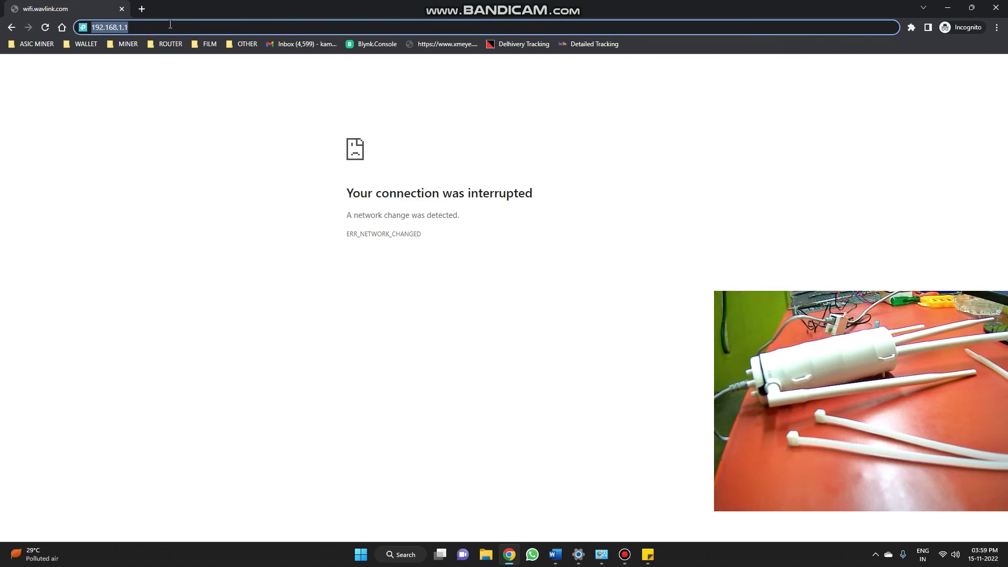
text(192.1)
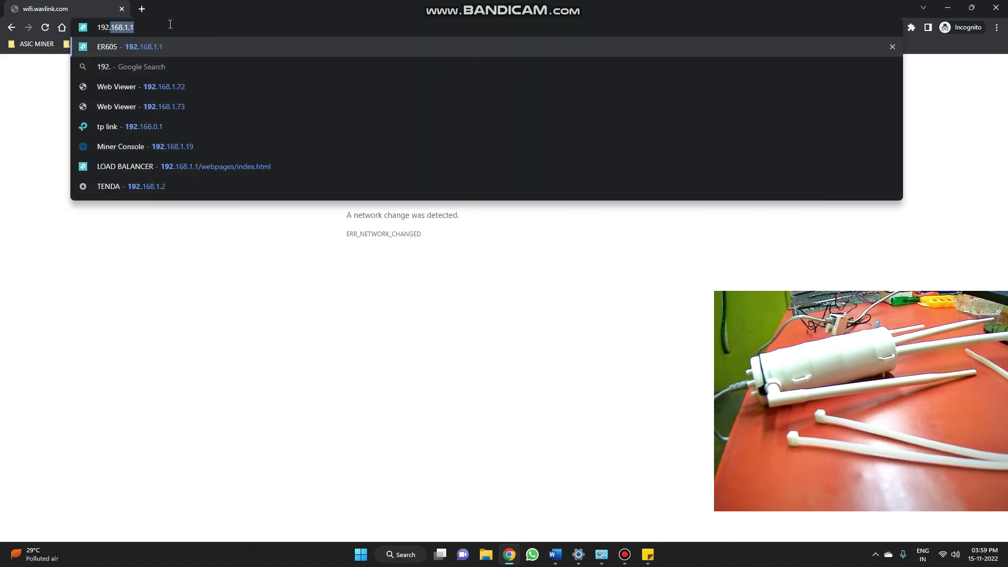
text(68.)
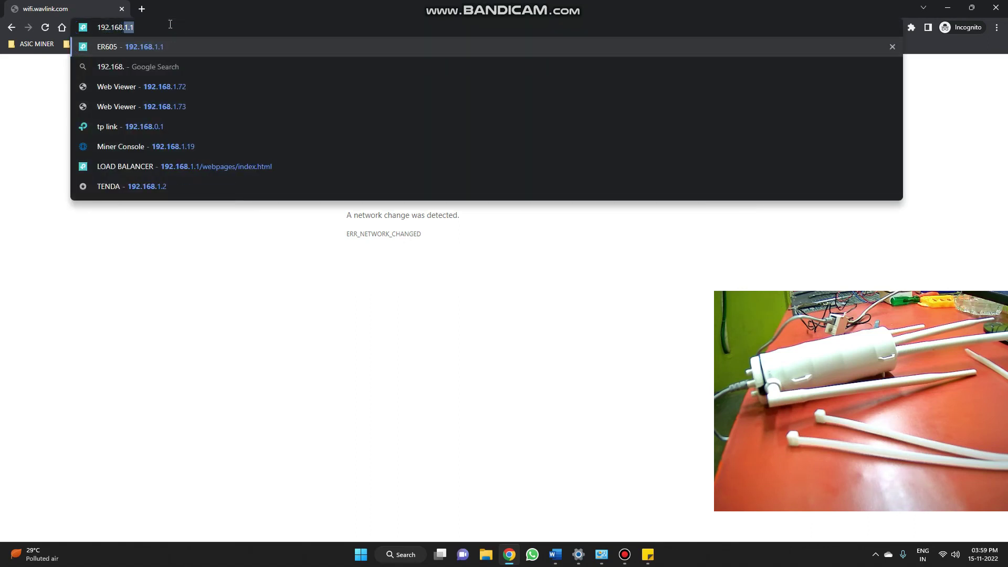
text(1.21)
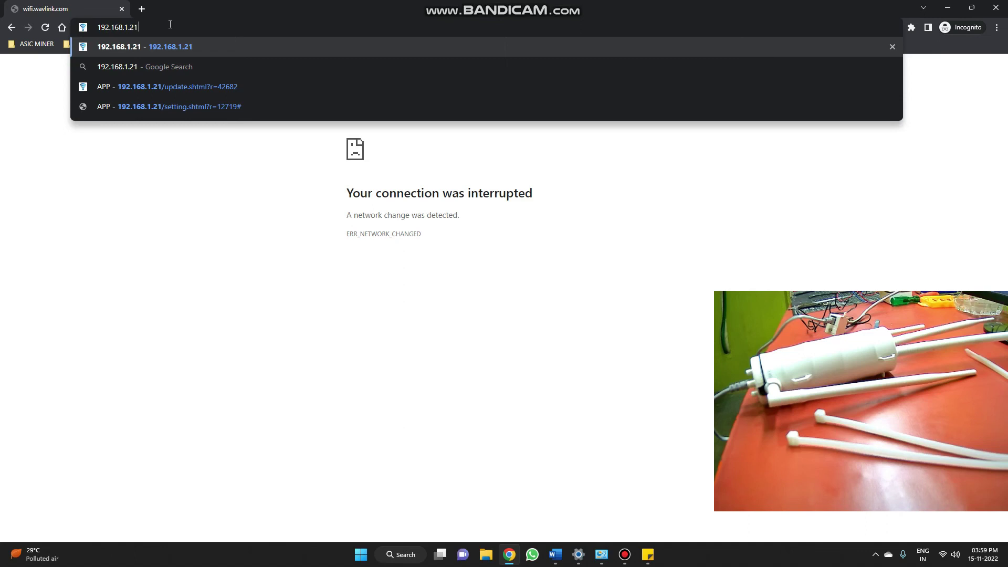
key(Return)
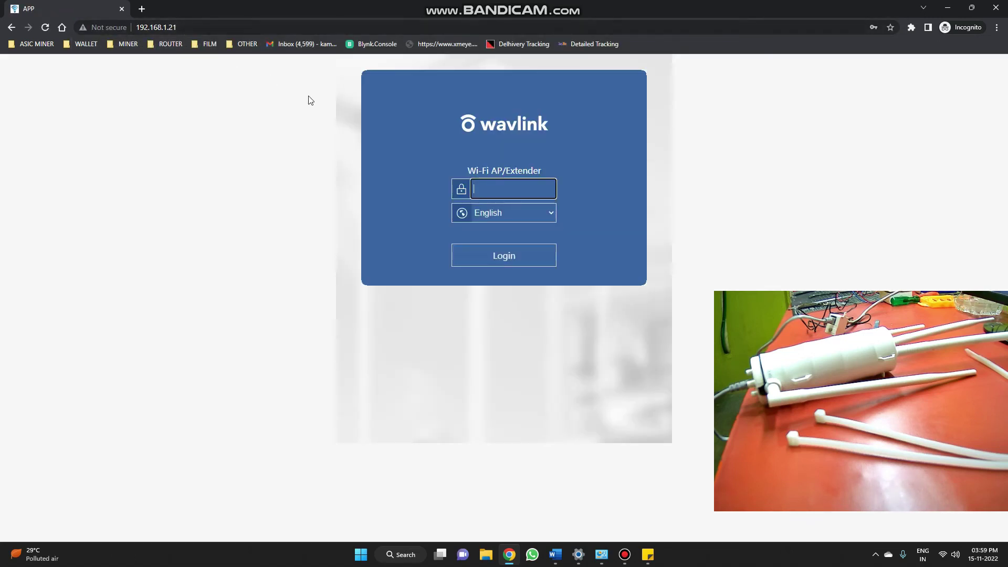
- Sign in with the admin password, point out AP mode with internet Connected, then go to Setup
text(*******)
key(Return)
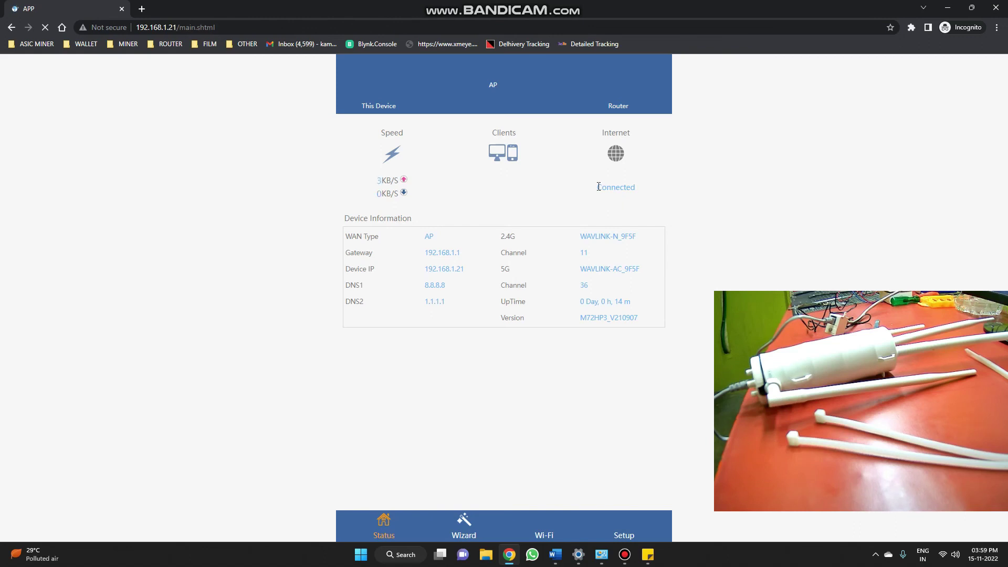
drag(597, 261, 636, 262)
click(646, 258)
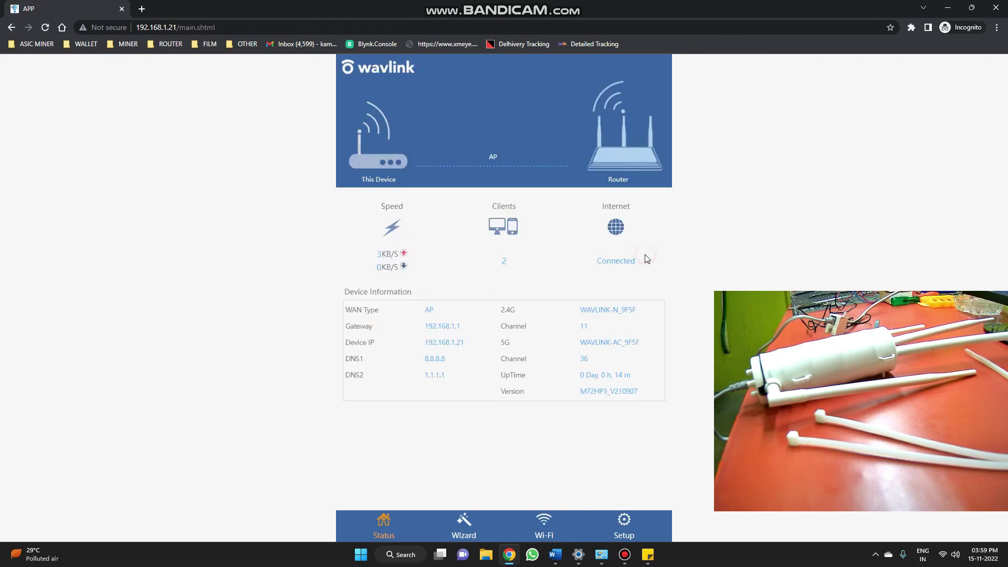
click(624, 527)
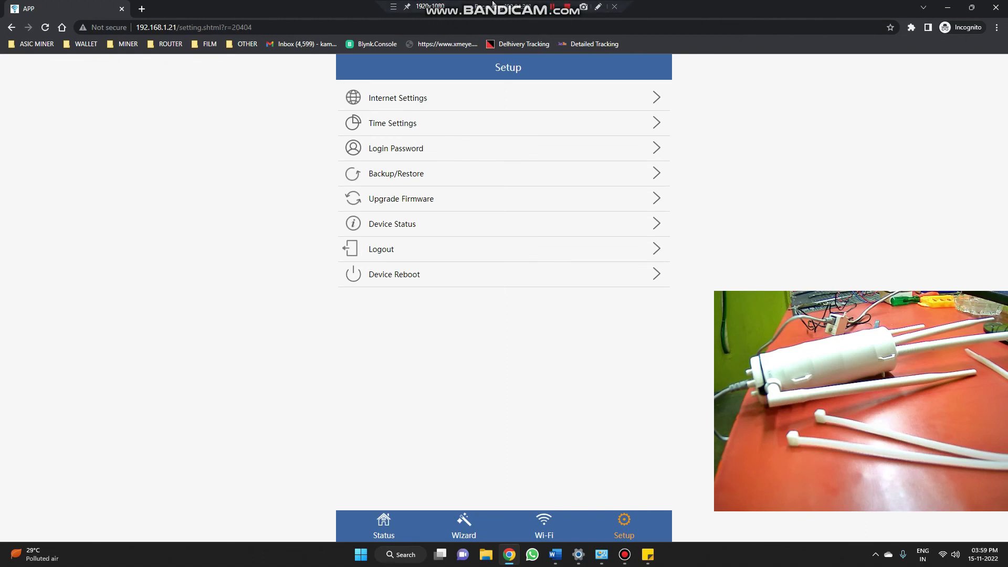
- Apply WN572HG3-WAVLINK_WO_20220413(1).bin as a firmware upgrade, which is rejected as an incorrect file name
click(390, 205)
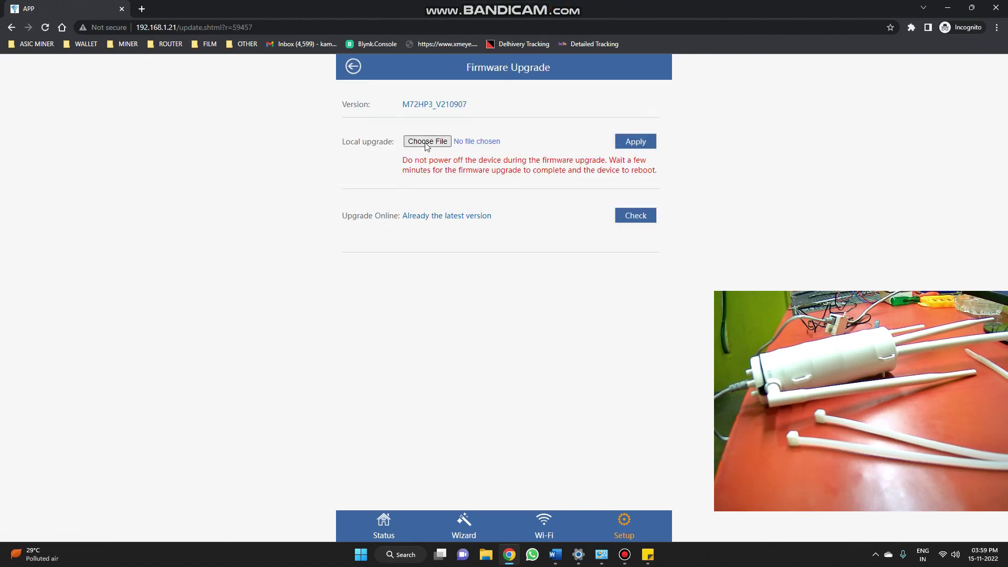
click(427, 143)
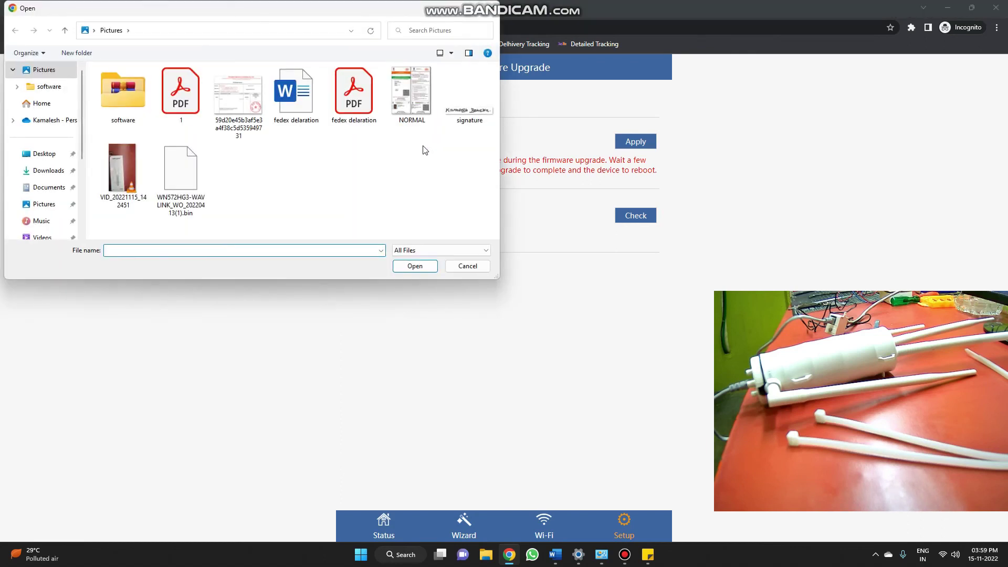
click(188, 197)
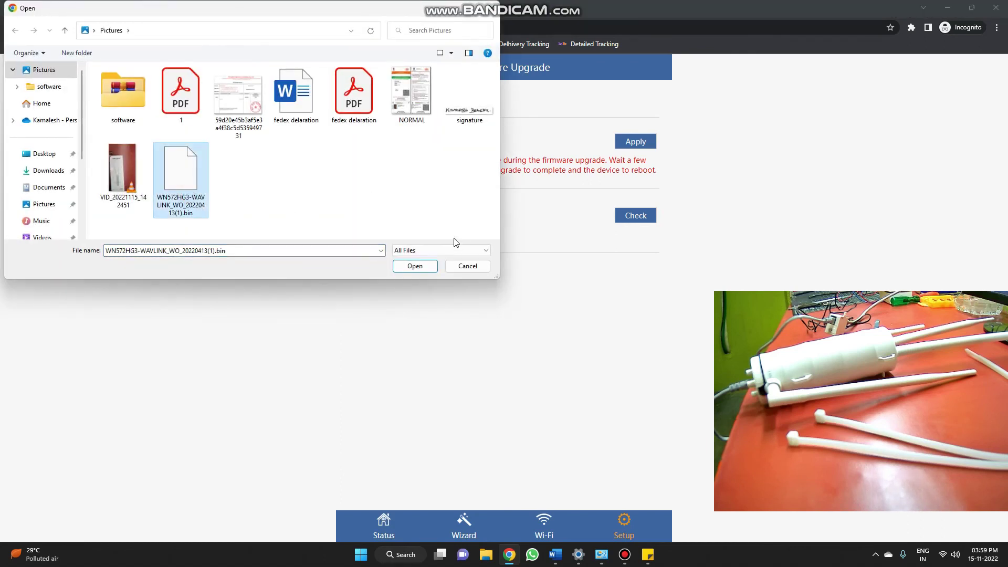
click(415, 267)
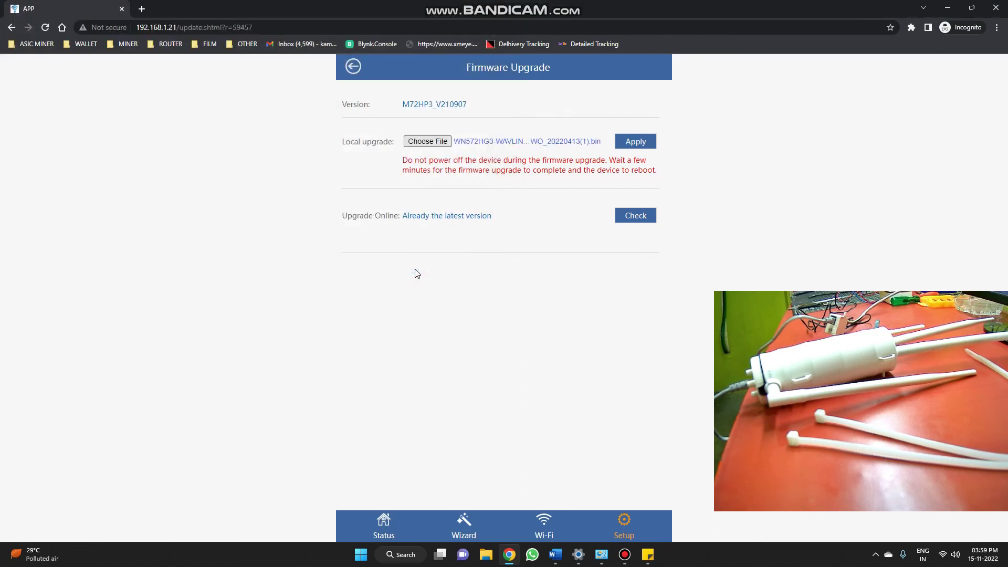
click(636, 148)
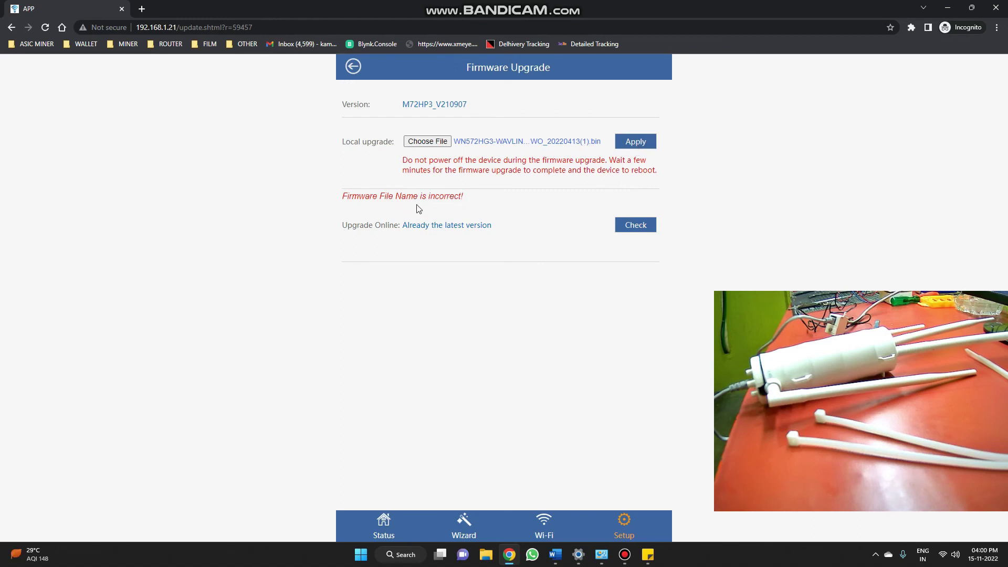
click(631, 137)
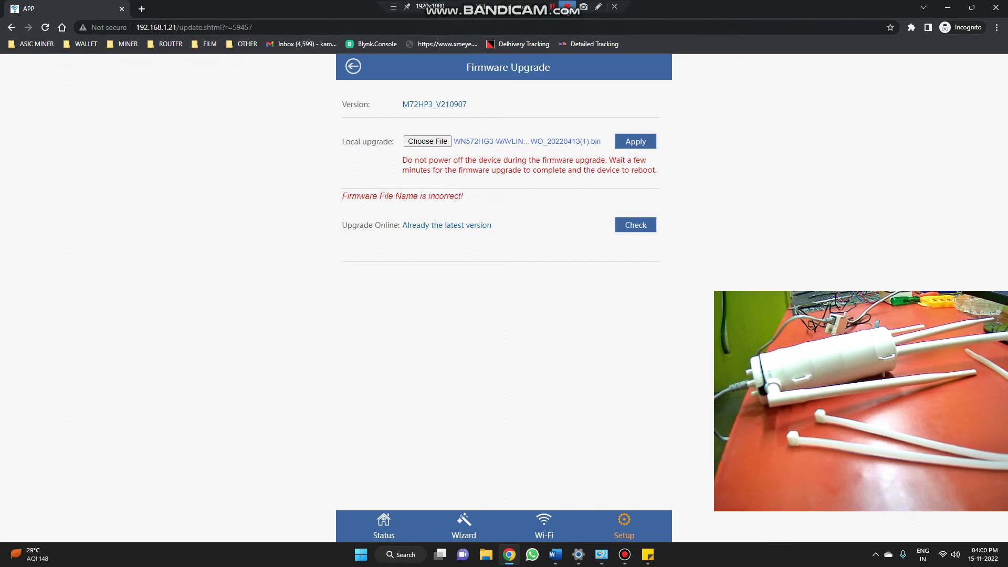
click(561, 7)
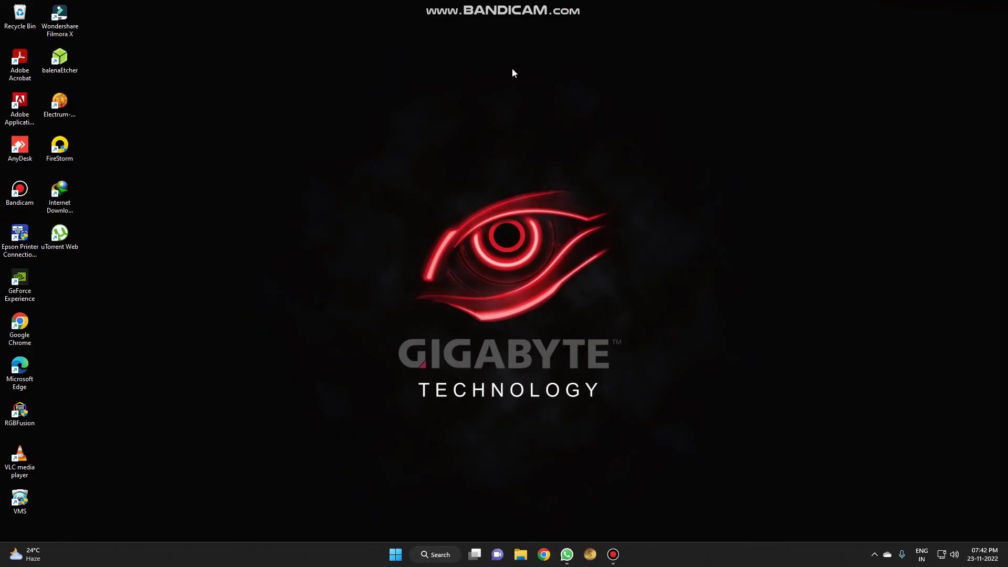
- Close Chrome and reopen it from the taskbar
mouse_move(499, 4)
click(545, 555)
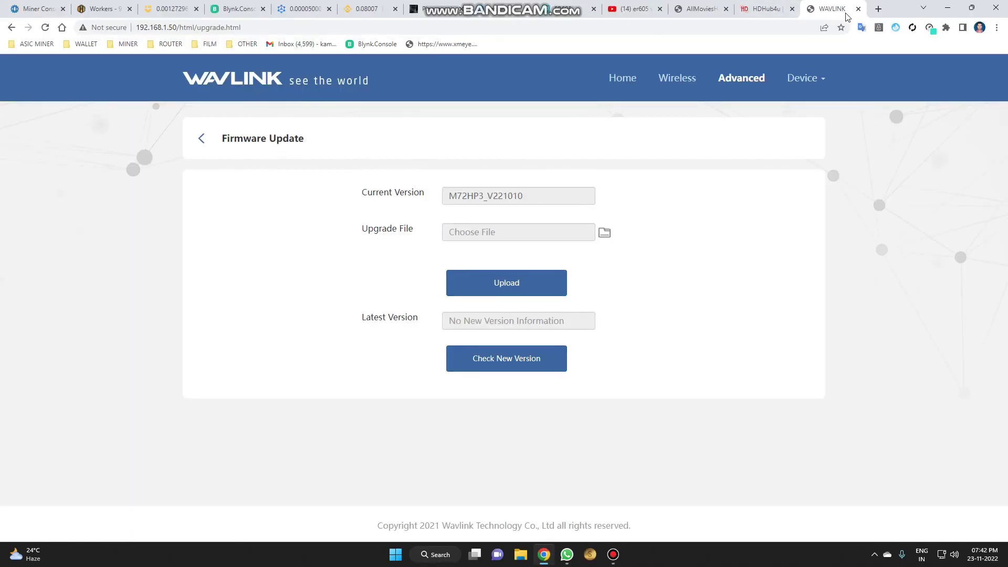
click(987, 6)
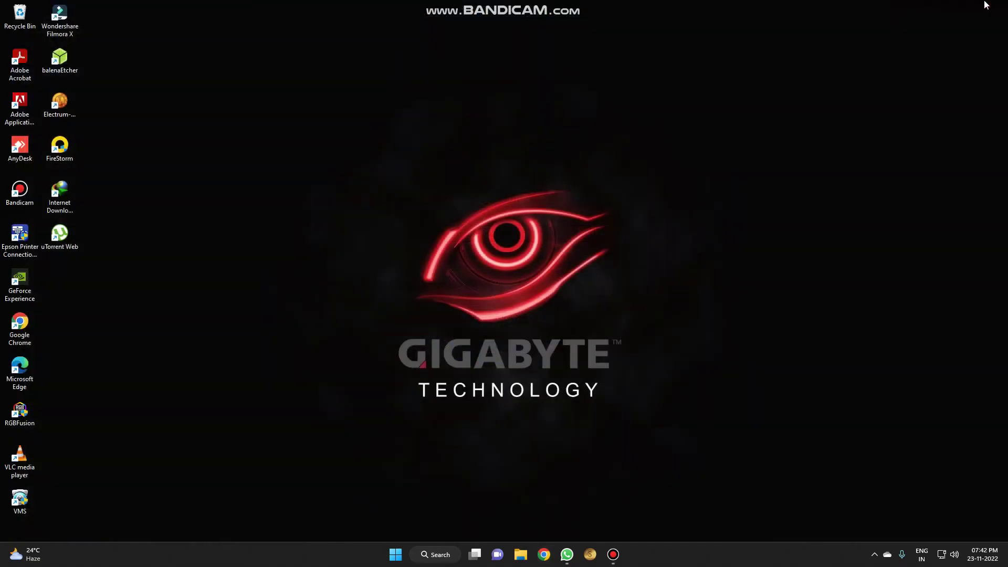
right_click(545, 555)
click(515, 509)
- Open a new window and load the WAVLINK bookmark from the ROUTER folder
click(996, 27)
click(955, 59)
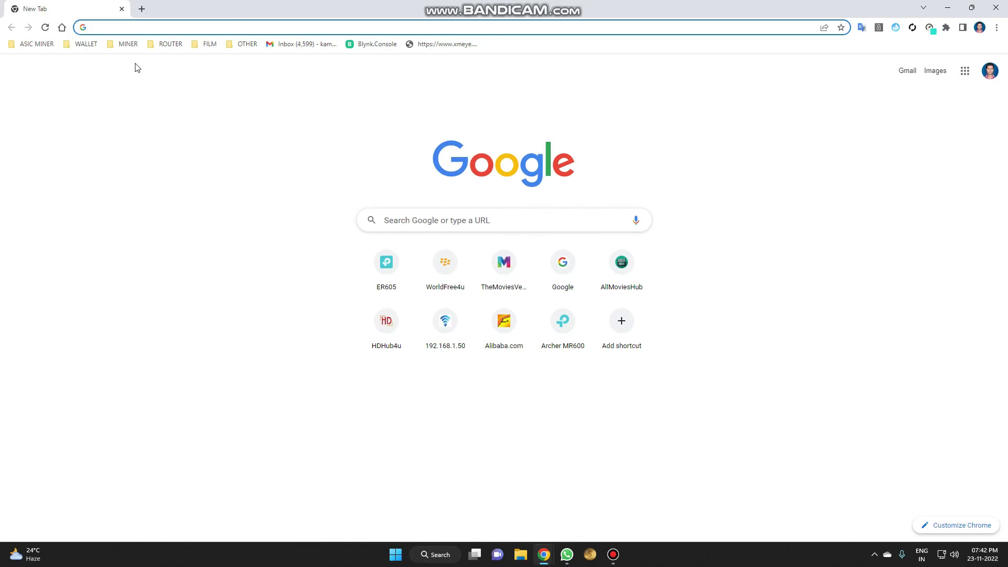
click(173, 44)
click(175, 85)
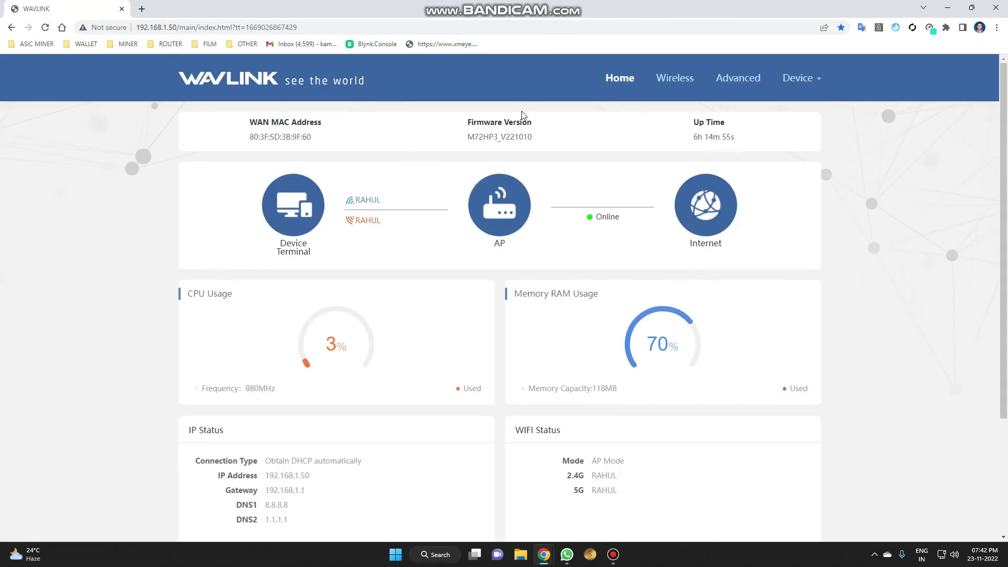
- Point out current version M72HP3_V221010 under Advanced > Firmware Update, then return to Advanced
scroll(382, 275, down, 1)
scroll(382, 275, up, 1)
click(758, 80)
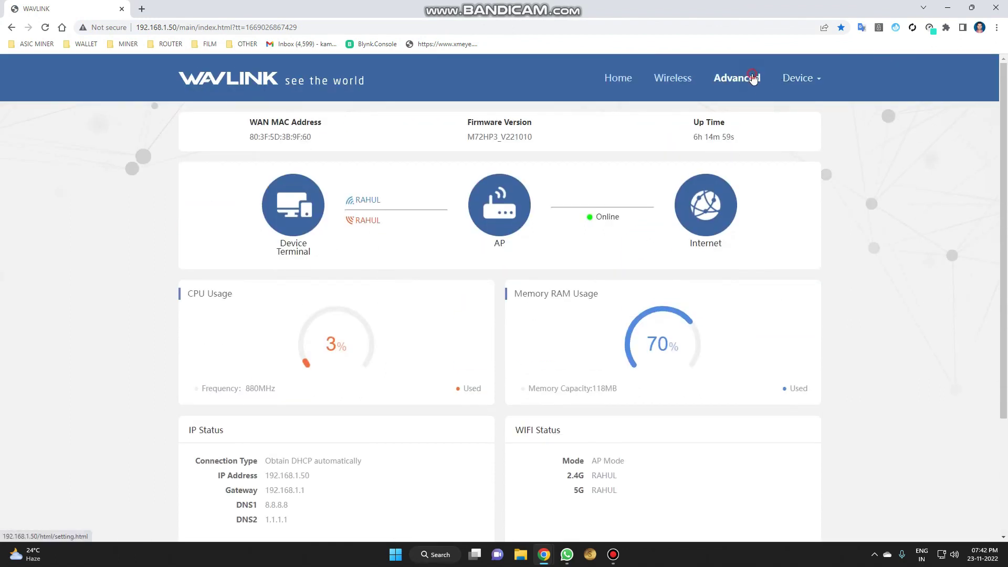
click(460, 174)
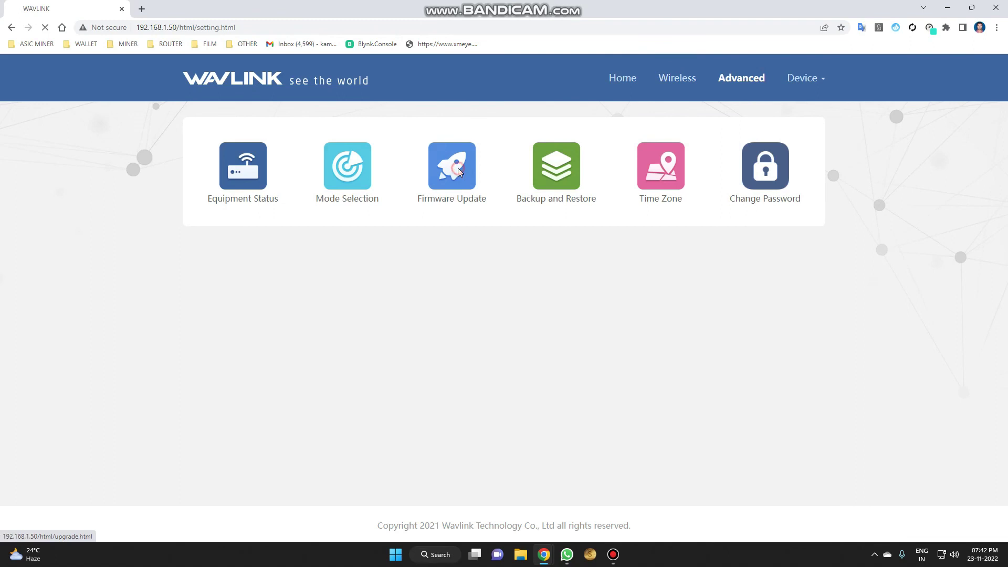
drag(447, 196, 484, 195)
click(480, 197)
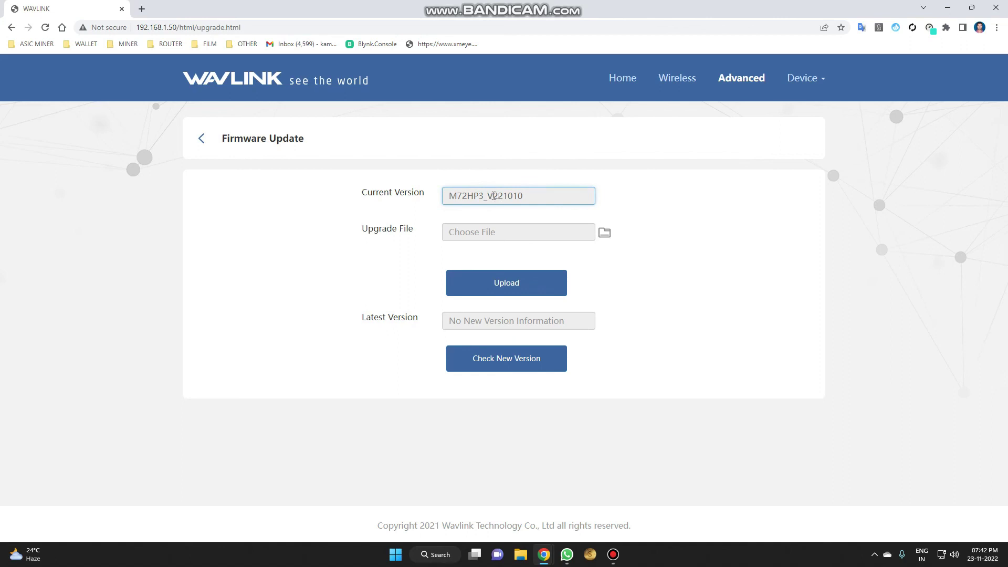
drag(493, 195, 527, 195)
click(535, 195)
click(201, 139)
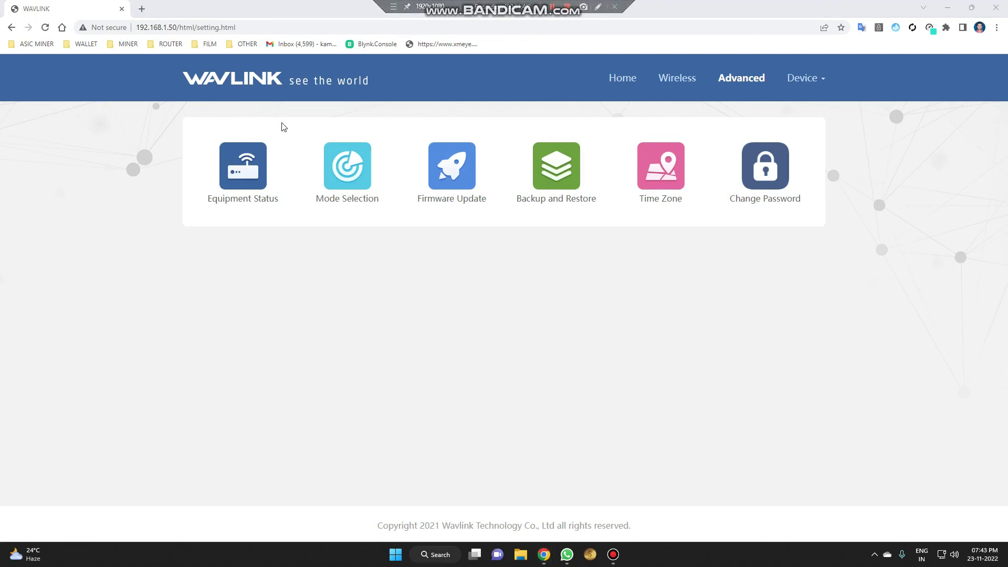
- View the Equipment Status system details, then return to the Home page showing M72HP3_V221010 in AP Mode
click(249, 176)
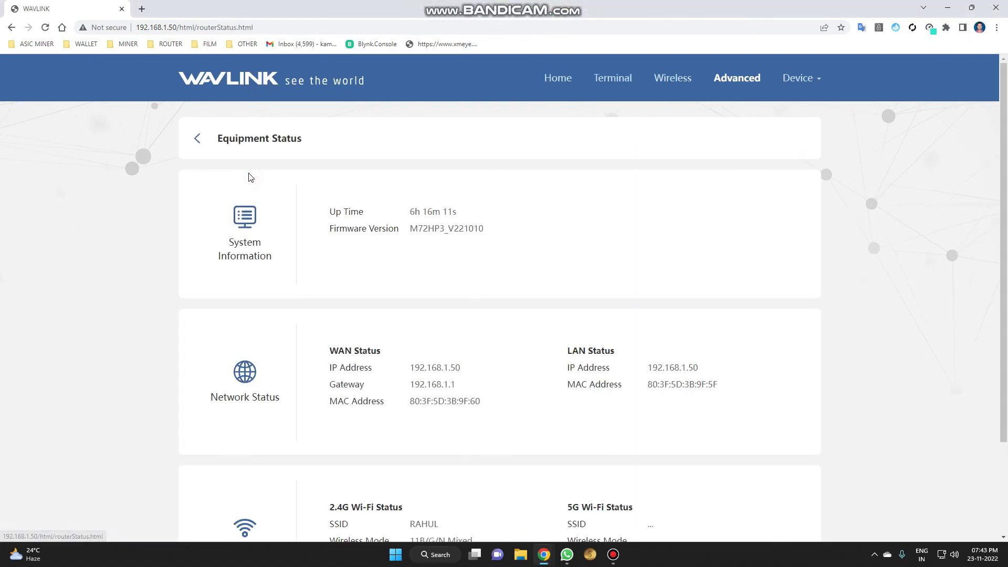
scroll(315, 189, down, 3)
scroll(315, 189, up, 3)
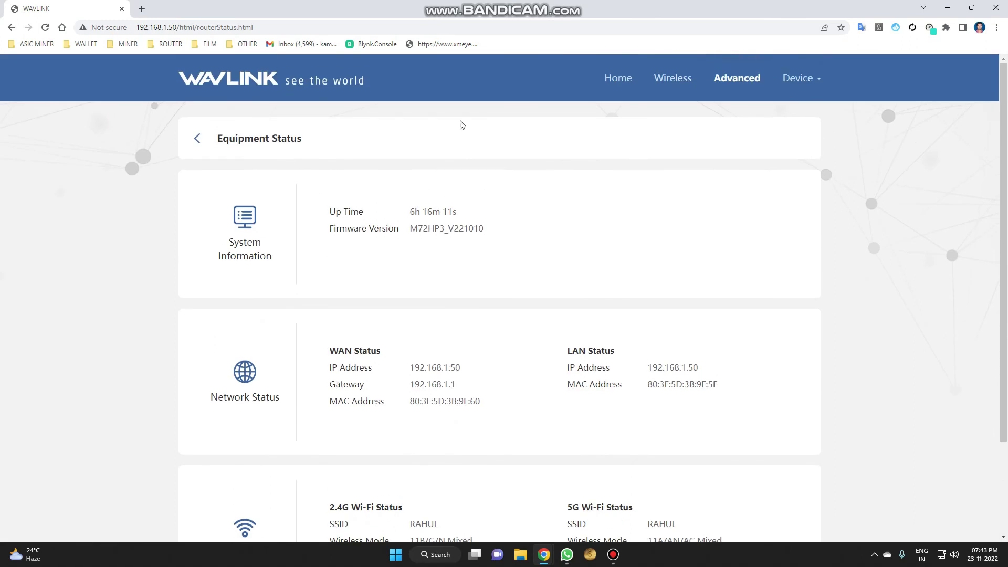
click(616, 77)
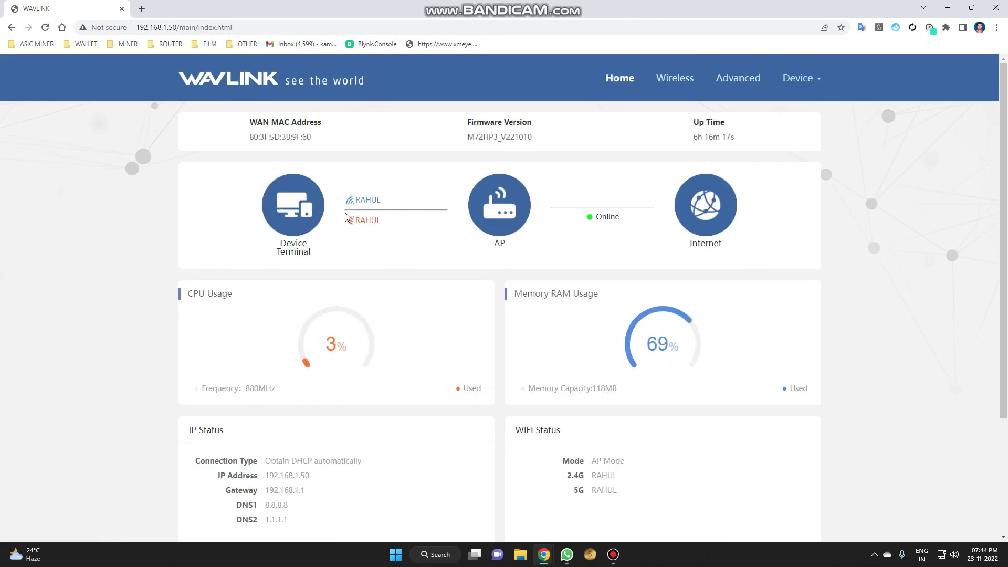
scroll(366, 231, down, 3)
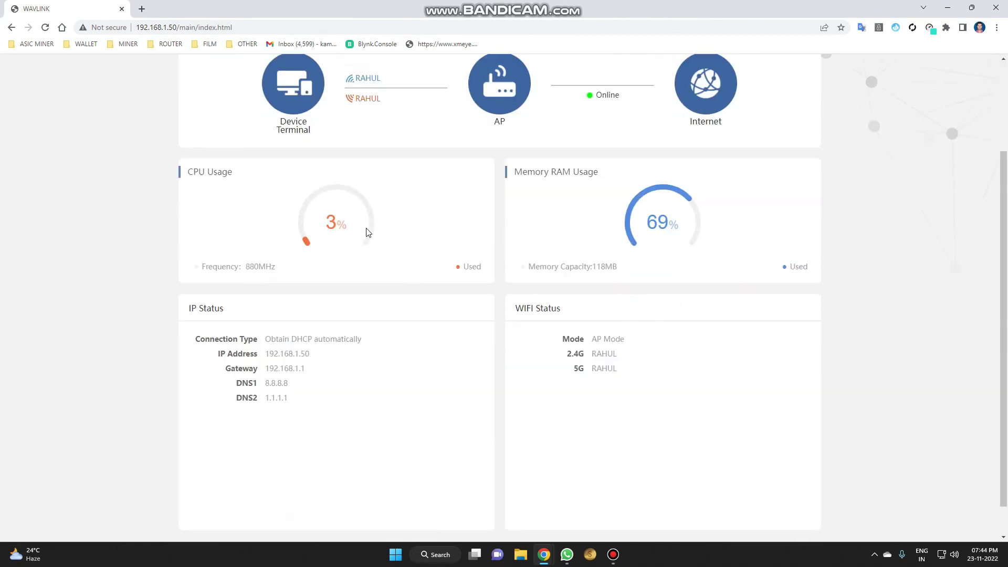
scroll(367, 232, up, 3)
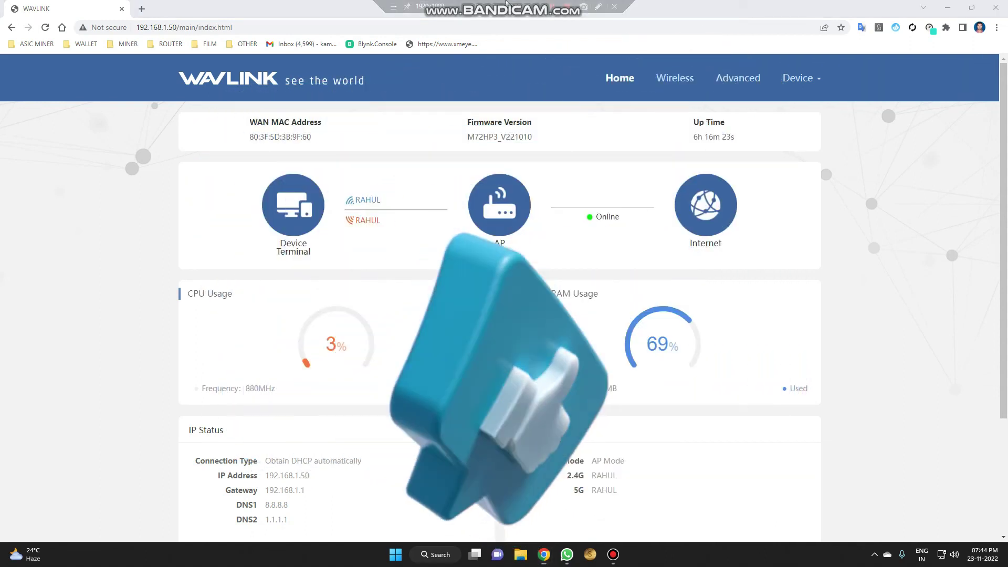
mouse_move(570, 6)
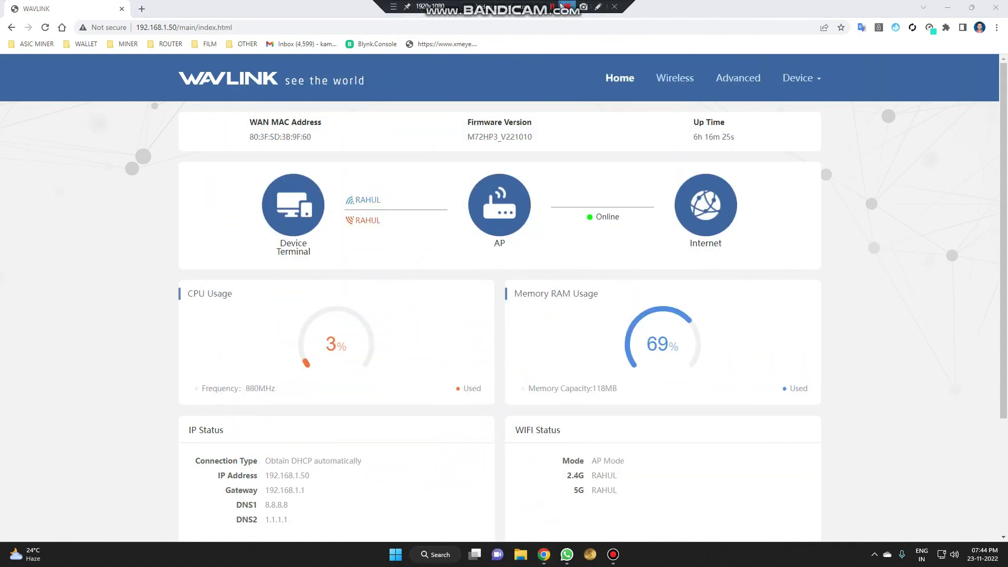